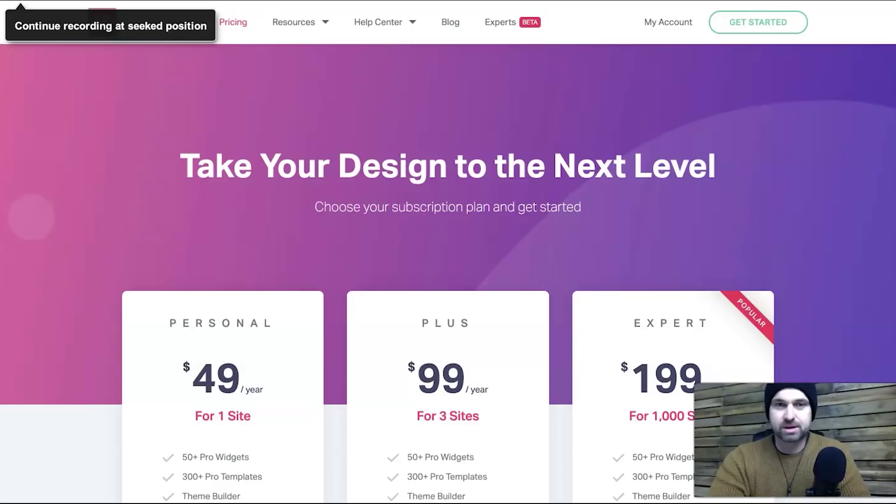
Examine the prices and site limits of the Personal, Plus and Expert plans on the Elementor pricing page.
{"action": "left_click", "coordinate": [356, 163]}
{"action": "scroll", "coordinate": [356, 163], "scroll_direction": "down", "scroll_amount": 2}
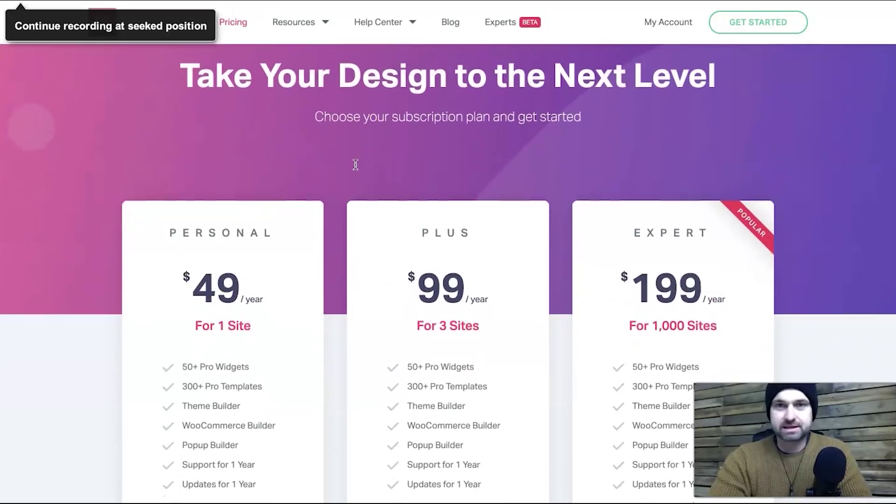
{"action": "scroll", "coordinate": [332, 187], "scroll_direction": "down", "scroll_amount": 1}
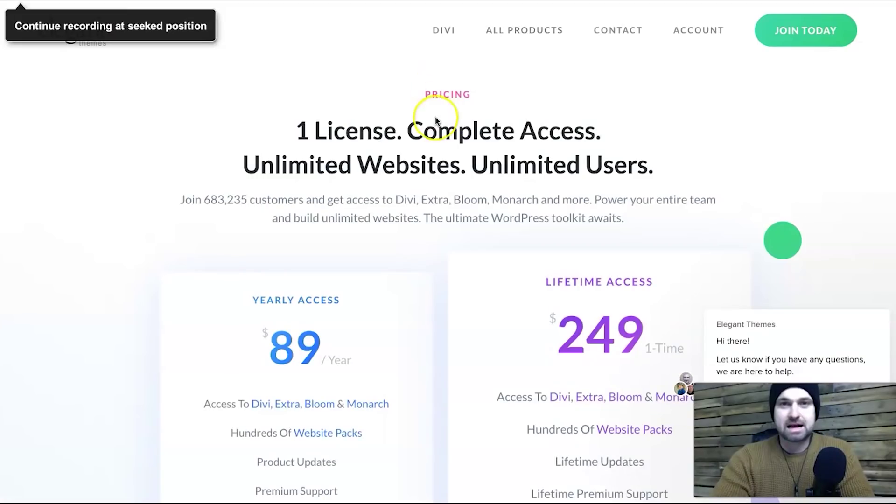
Examine the Yearly Access and Lifetime Access plans on the Elegant Themes pricing page.
{"action": "scroll", "coordinate": [434, 117], "scroll_direction": "down", "scroll_amount": 2}
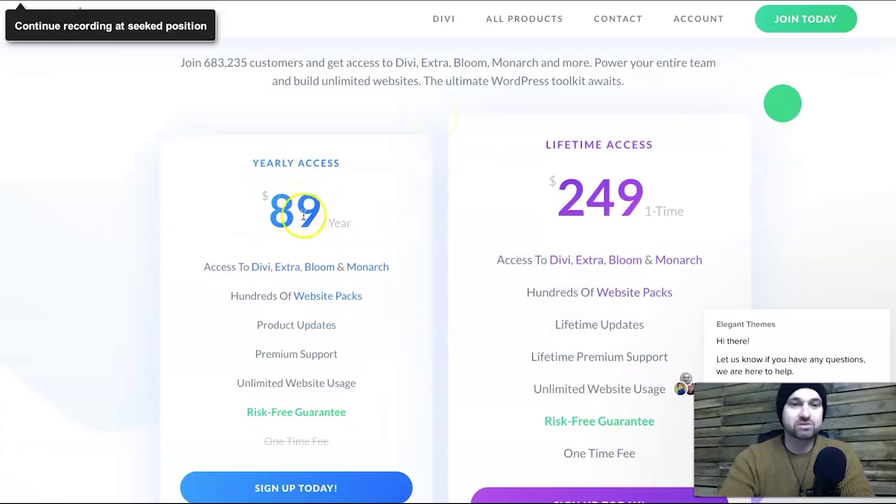
{"action": "mouse_move", "coordinate": [312, 382]}
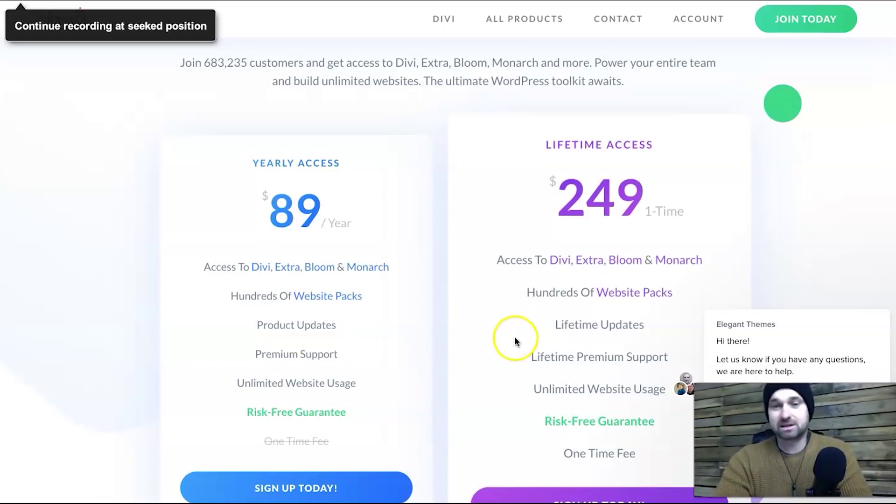
{"action": "scroll", "coordinate": [412, 308], "scroll_direction": "down", "scroll_amount": 1}
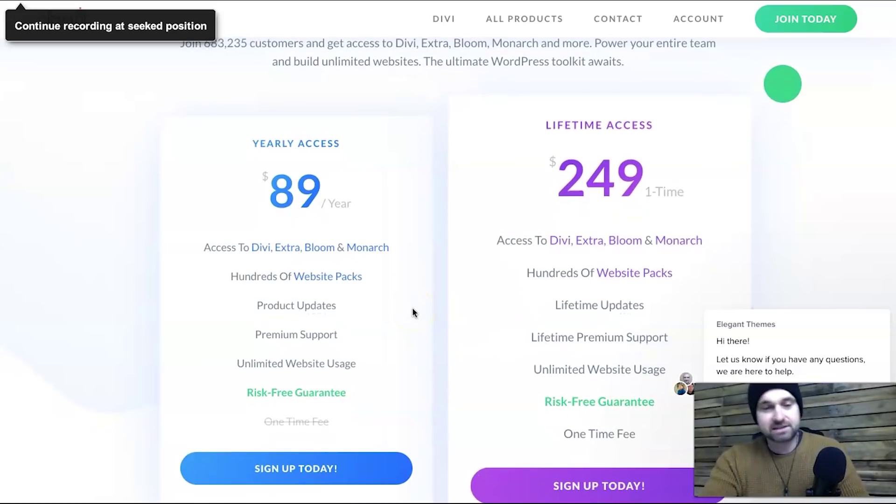
{"action": "scroll", "coordinate": [412, 312], "scroll_direction": "down", "scroll_amount": 1}
{"action": "mouse_move", "coordinate": [280, 236]}
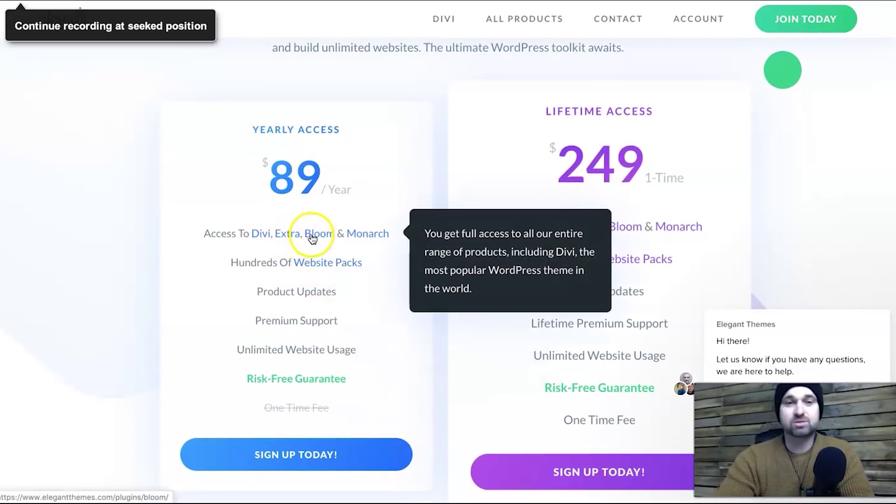
Examine the Divi toolkit features and the Extra, Bloom and Monarch products included in the Elegant Themes membership.
{"action": "scroll", "coordinate": [423, 289], "scroll_direction": "down", "scroll_amount": 15}
{"action": "scroll", "coordinate": [424, 289], "scroll_direction": "down", "scroll_amount": 15}
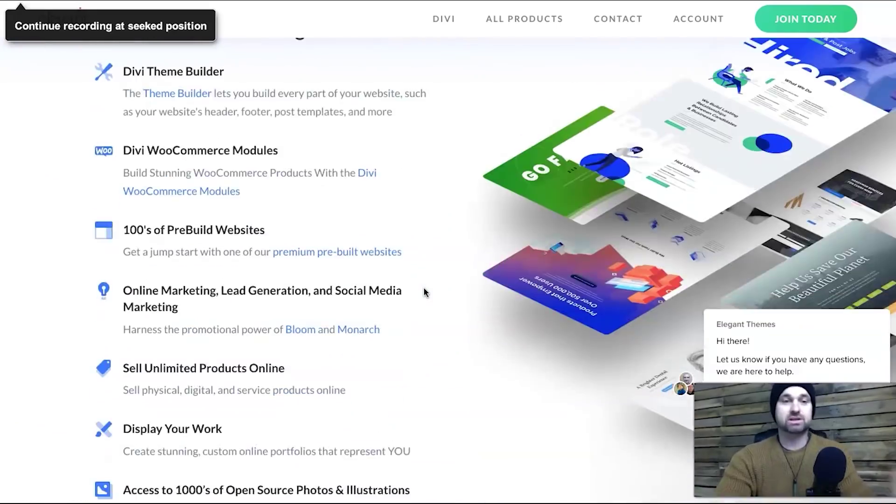
{"action": "scroll", "coordinate": [424, 292], "scroll_direction": "down", "scroll_amount": 10}
{"action": "left_click", "coordinate": [444, 330]}
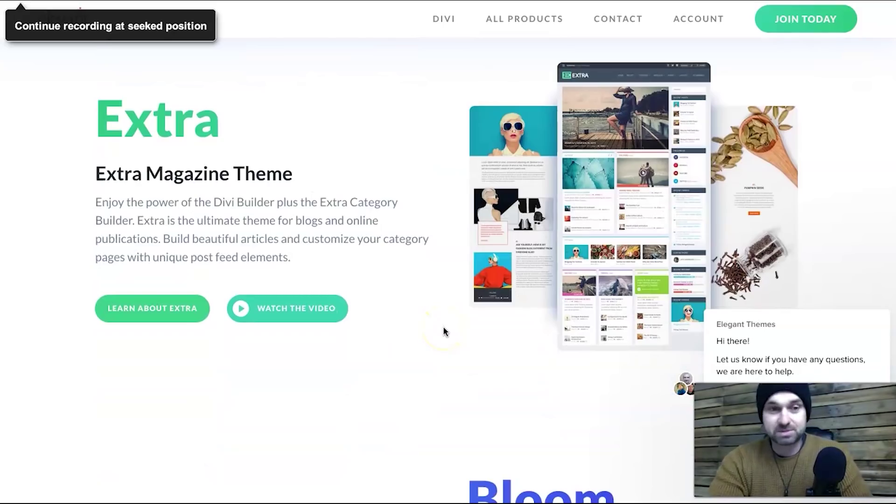
{"action": "scroll", "coordinate": [443, 331], "scroll_direction": "down", "scroll_amount": 8}
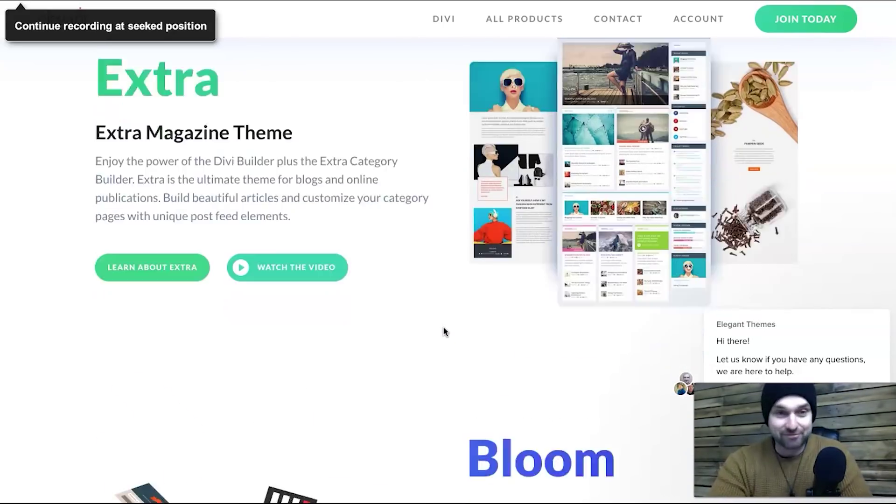
{"action": "left_click", "coordinate": [442, 308]}
{"action": "scroll", "coordinate": [442, 308], "scroll_direction": "up", "scroll_amount": 2}
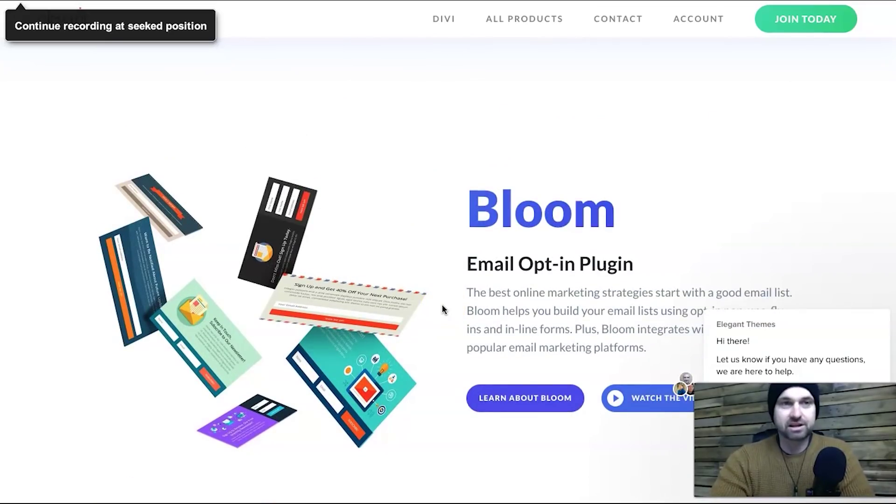
{"action": "scroll", "coordinate": [444, 309], "scroll_direction": "down", "scroll_amount": 2}
{"action": "scroll", "coordinate": [443, 309], "scroll_direction": "up", "scroll_amount": 1}
{"action": "scroll", "coordinate": [444, 310], "scroll_direction": "down", "scroll_amount": 3}
{"action": "scroll", "coordinate": [442, 310], "scroll_direction": "down", "scroll_amount": 6}
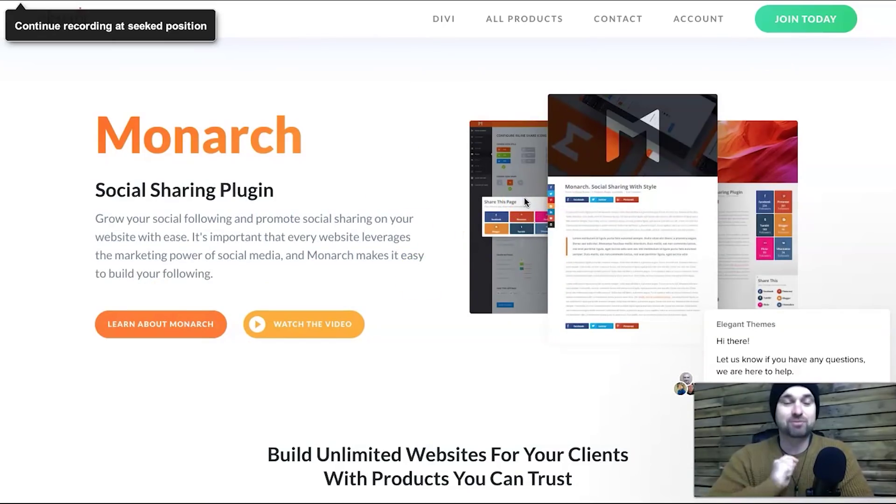
Return to the Elegant Themes plans and examine the one-time price of Lifetime Access.
{"action": "scroll", "coordinate": [524, 197], "scroll_direction": "up", "scroll_amount": 15}
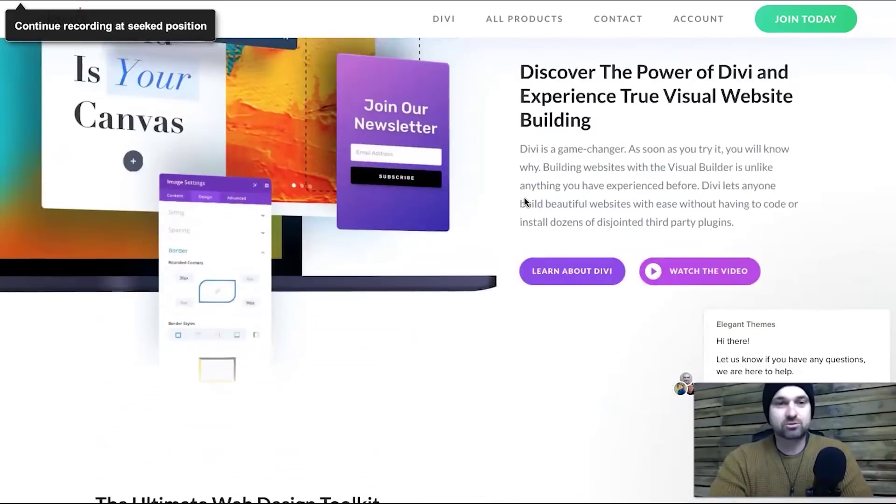
{"action": "scroll", "coordinate": [525, 202], "scroll_direction": "up", "scroll_amount": 15}
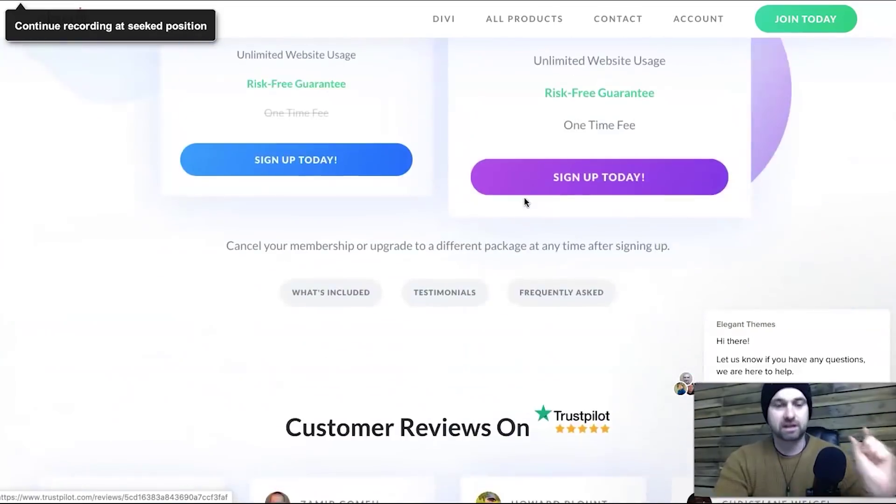
{"action": "scroll", "coordinate": [524, 202], "scroll_direction": "up", "scroll_amount": 6}
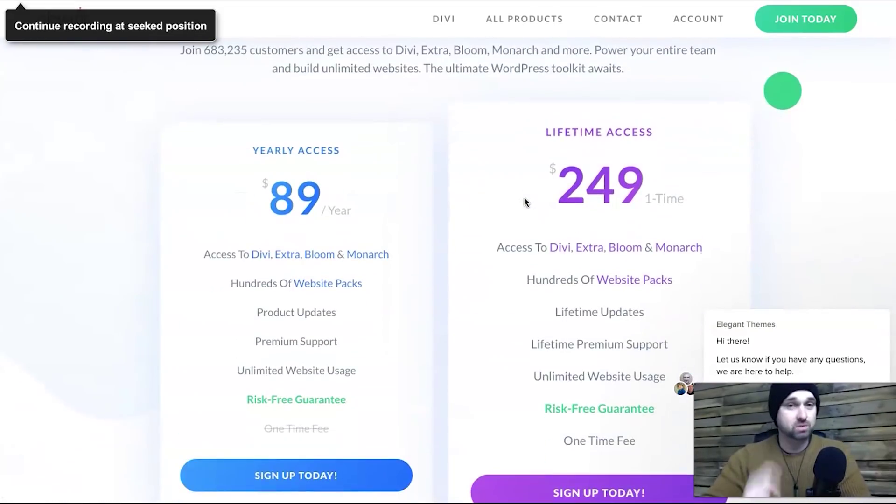
{"action": "scroll", "coordinate": [524, 200], "scroll_direction": "down", "scroll_amount": 1}
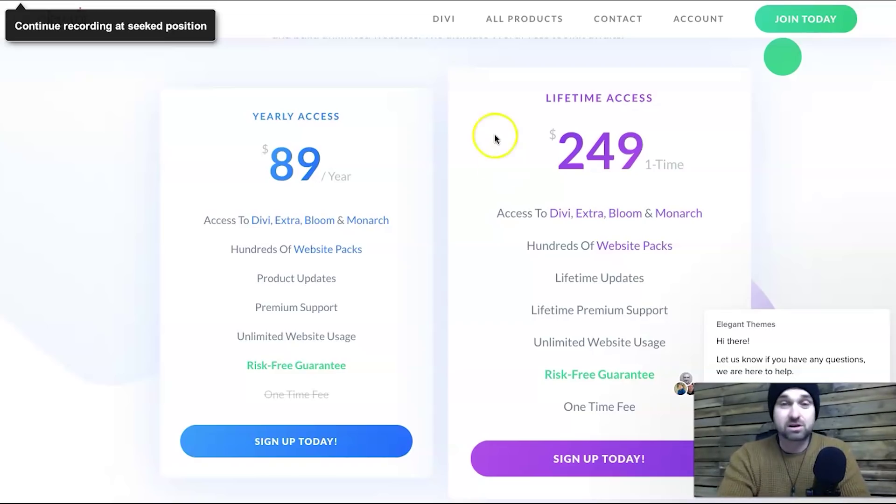
{"action": "left_click_drag", "start_coordinate": [539, 150], "coordinate": [662, 144]}
{"action": "left_click", "coordinate": [692, 156]}
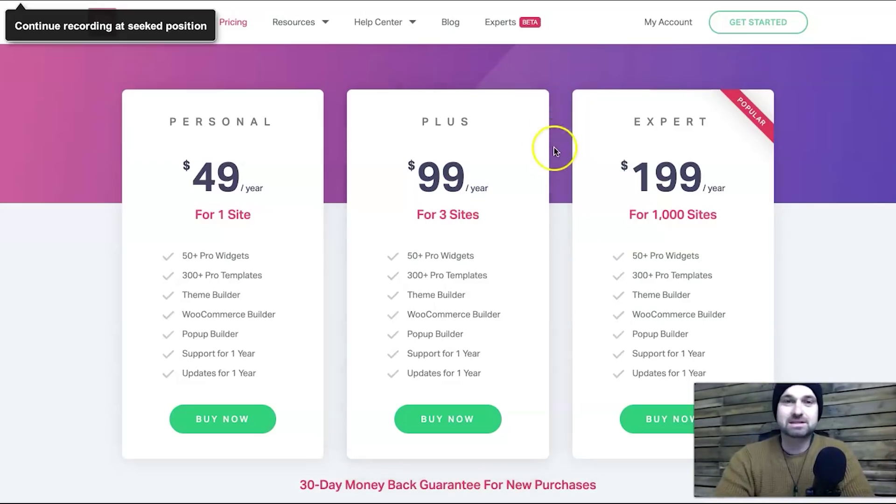
Open the Mountain home page in the Elementor editor and the Vino home page in Divi's Visual Builder.
{"action": "key", "text": "ctrl+Tab"}
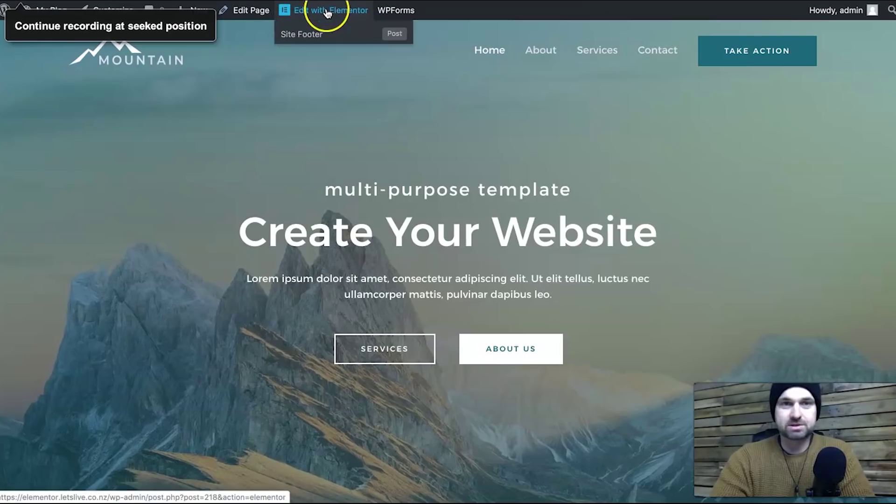
{"action": "left_click", "coordinate": [322, 11]}
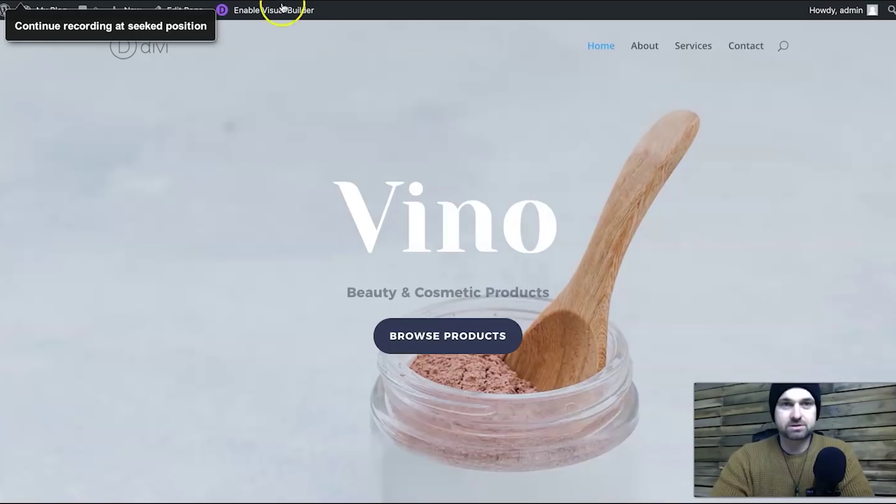
{"action": "left_click", "coordinate": [283, 10]}
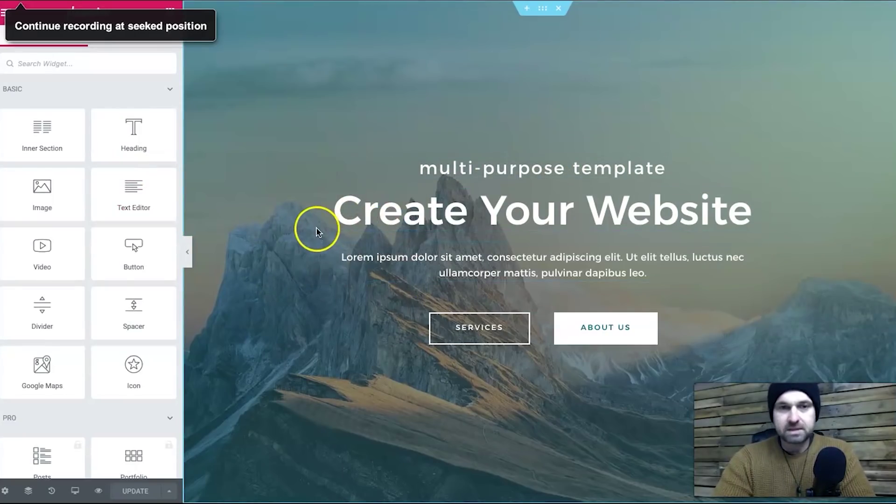
Examine the Basic and Pro widgets offered in the Elementor editor.
{"action": "scroll", "coordinate": [113, 294], "scroll_direction": "down", "scroll_amount": 3}
{"action": "scroll", "coordinate": [113, 294], "scroll_direction": "down", "scroll_amount": 15}
{"action": "scroll", "coordinate": [113, 294], "scroll_direction": "up", "scroll_amount": 20}
{"action": "scroll", "coordinate": [113, 294], "scroll_direction": "down", "scroll_amount": 8}
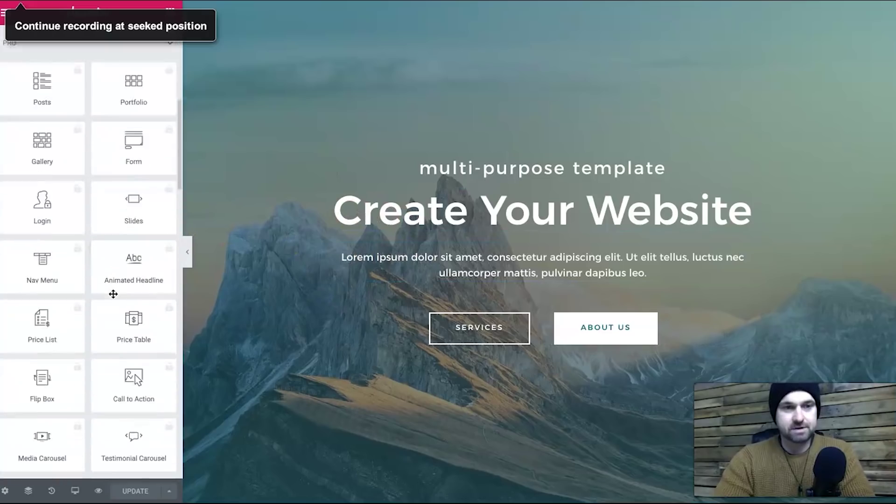
{"action": "scroll", "coordinate": [112, 294], "scroll_direction": "down", "scroll_amount": 8}
{"action": "scroll", "coordinate": [113, 294], "scroll_direction": "up", "scroll_amount": 15}
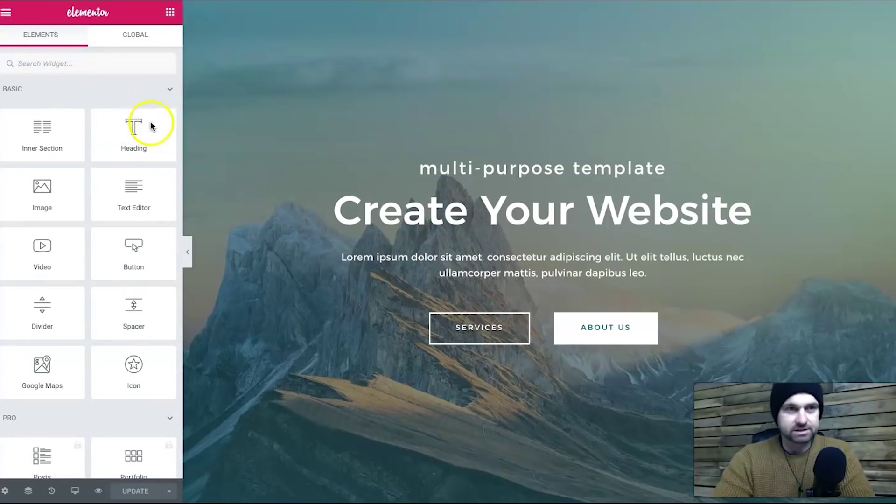
Add a Heading widget between the hero section's paragraph and its buttons, open it for editing and dismiss the right-click tip.
{"action": "left_click_drag", "start_coordinate": [108, 140], "coordinate": [527, 273]}
{"action": "triple_click", "coordinate": [556, 286]}
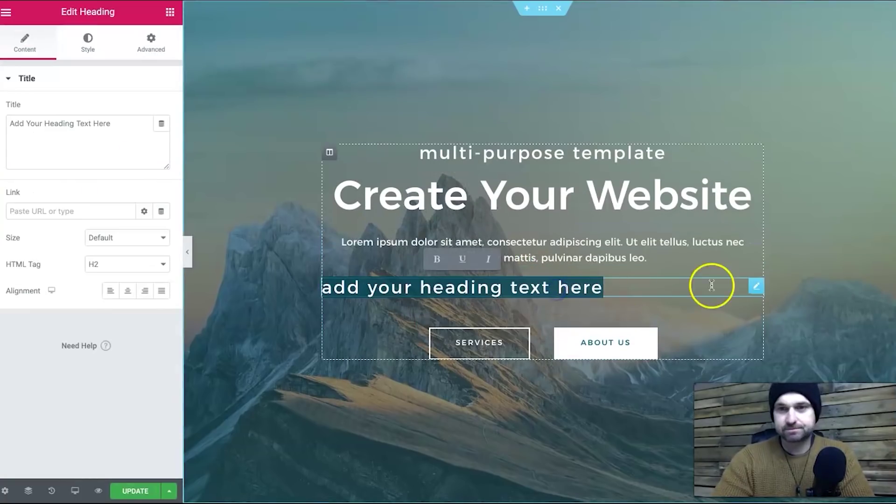
{"action": "left_click", "coordinate": [756, 291]}
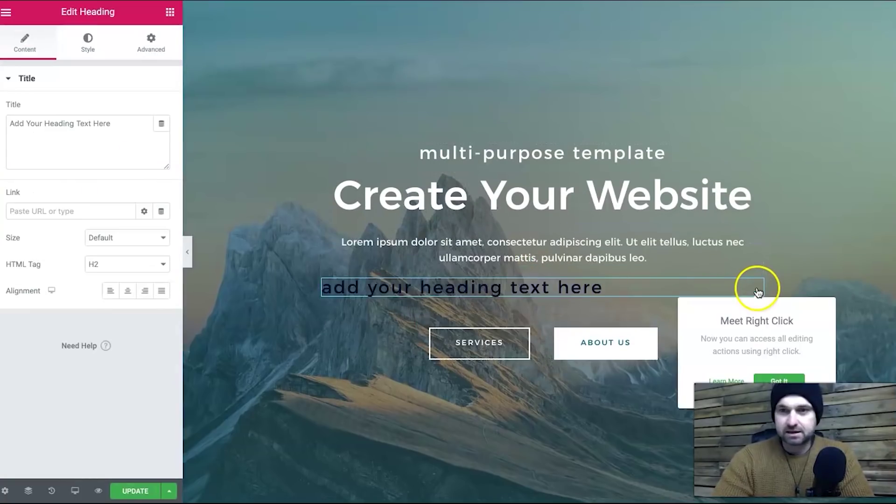
{"action": "left_click", "coordinate": [780, 377]}
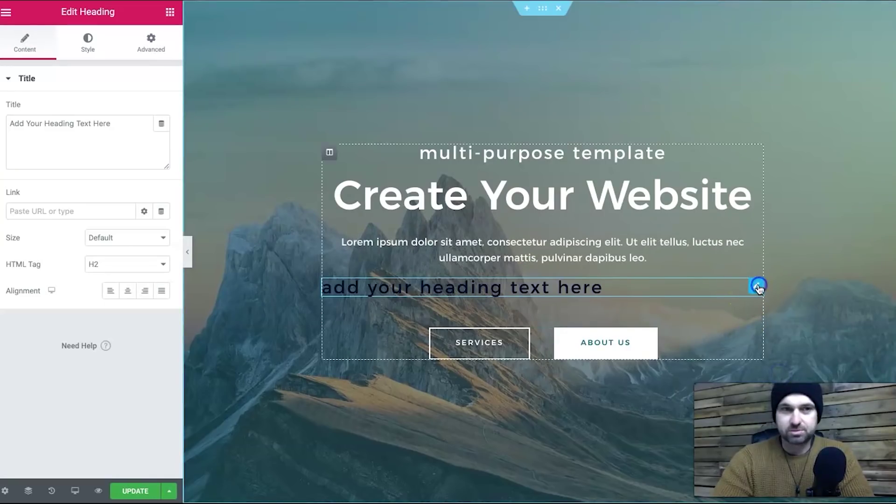
Examine the new heading's content, style and advanced settings, including its HTML tag options.
{"action": "left_click", "coordinate": [116, 263]}
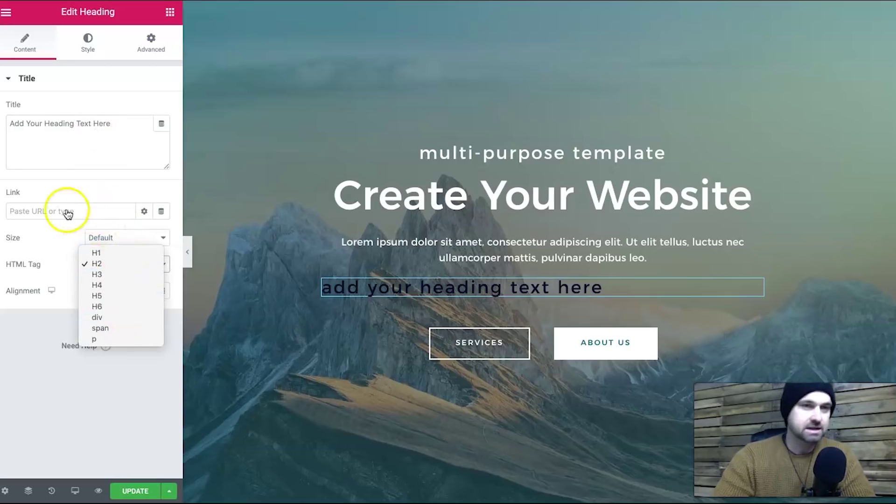
{"action": "left_click", "coordinate": [64, 124]}
{"action": "double_click", "coordinate": [65, 124]}
{"action": "left_click", "coordinate": [86, 47]}
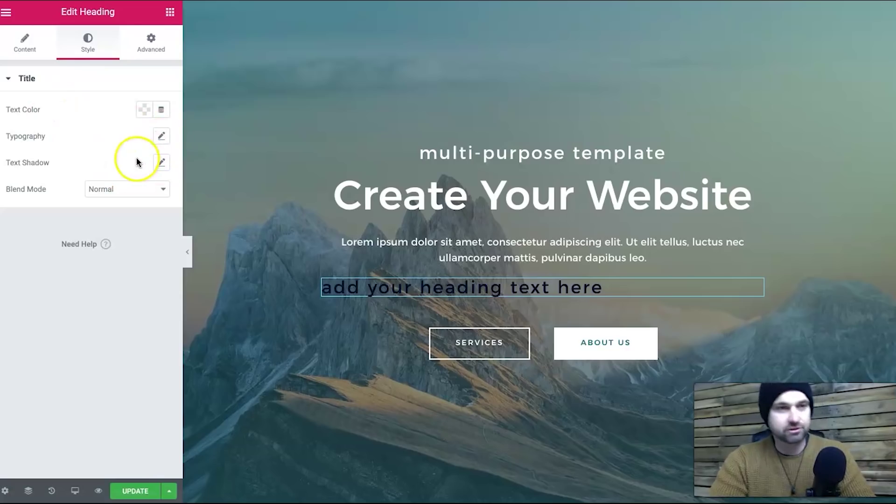
{"action": "left_click", "coordinate": [152, 38]}
{"action": "left_click", "coordinate": [34, 137]}
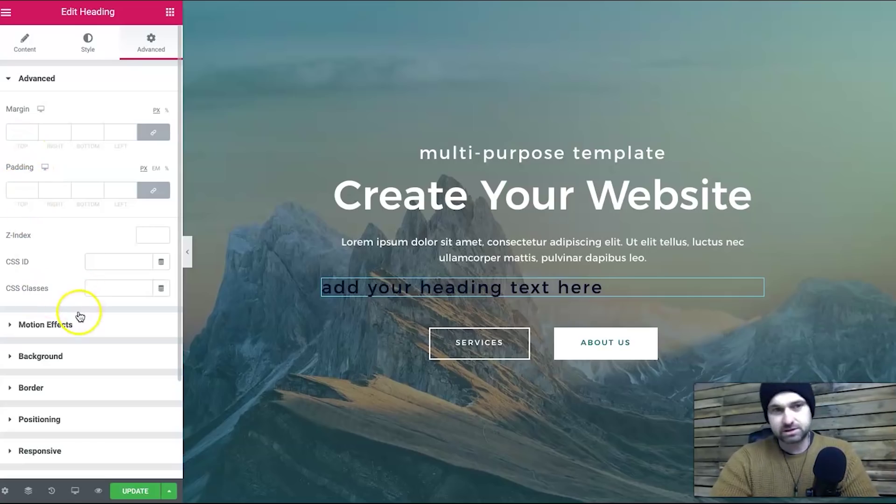
{"action": "left_click", "coordinate": [25, 49]}
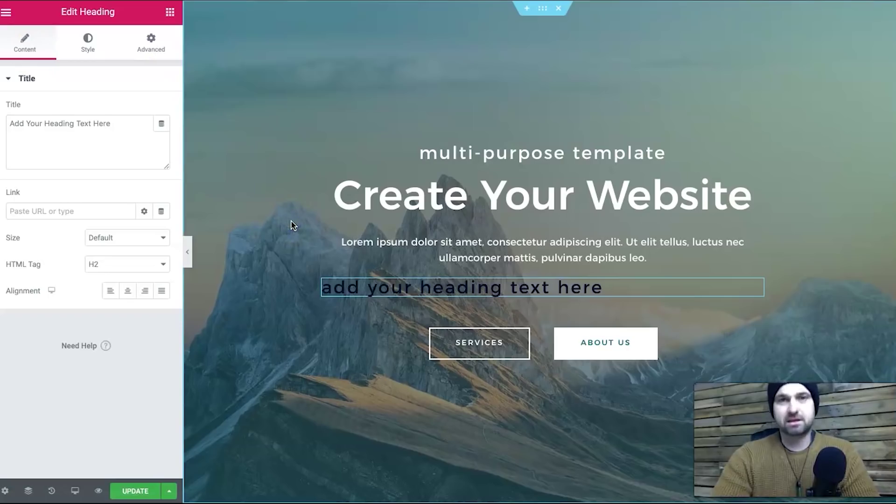
Open the "multi-purpose template" heading's advanced settings in Elementor and examine its margin and padding options.
{"action": "left_click", "coordinate": [390, 145]}
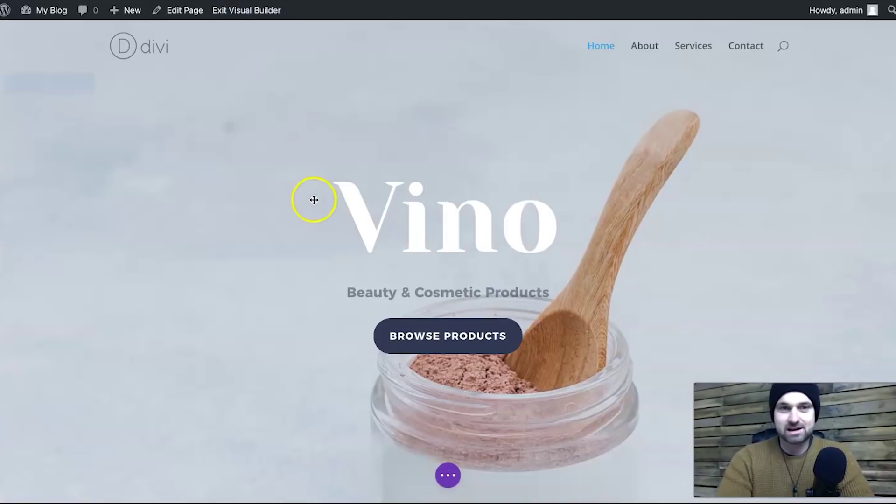
{"action": "mouse_move", "coordinate": [246, 224]}
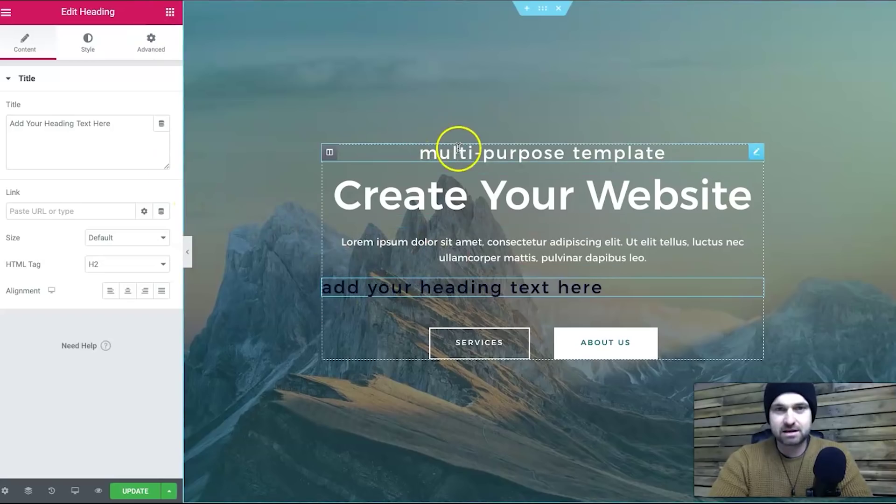
{"action": "left_click", "coordinate": [459, 148]}
{"action": "left_click", "coordinate": [760, 156]}
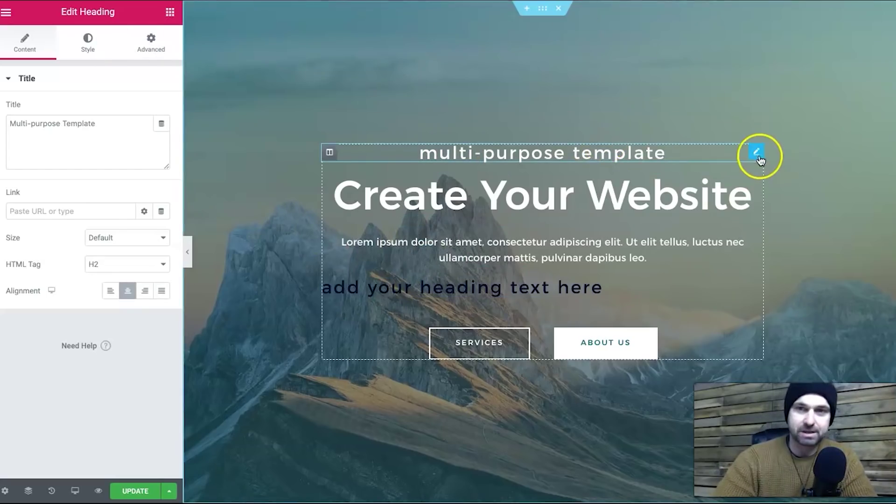
{"action": "left_click", "coordinate": [139, 42]}
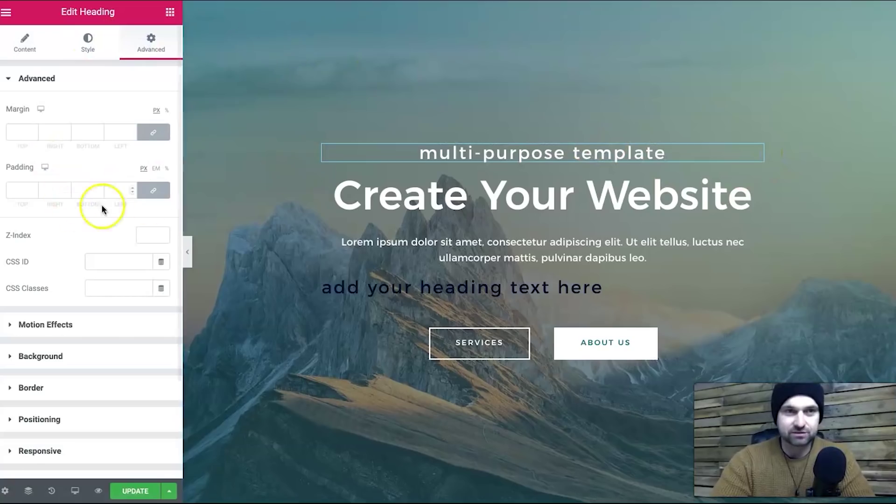
{"action": "left_click", "coordinate": [54, 191]}
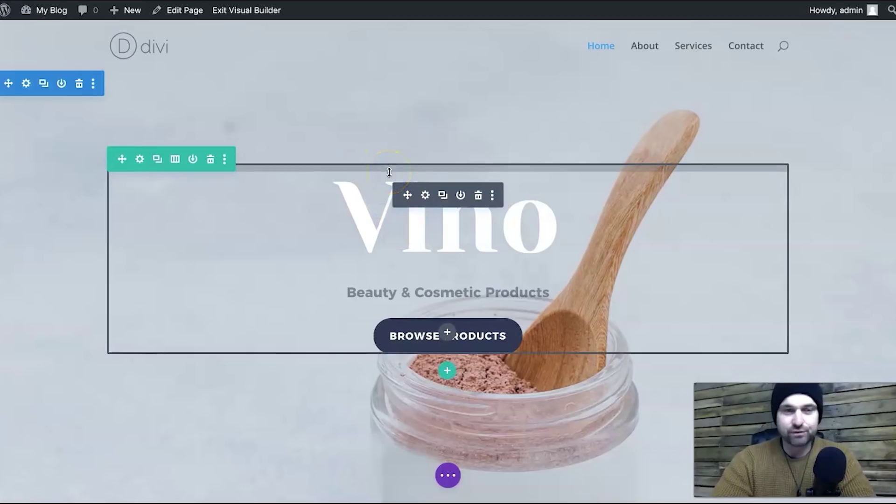
Switch to the Divi builder, increase the Vino hero module's top spacing and preview the page in phone view before returning to desktop view.
{"action": "mouse_move", "coordinate": [391, 200]}
{"action": "left_mouse_down"}
{"action": "mouse_move", "coordinate": [396, 174]}
{"action": "mouse_move", "coordinate": [384, 199]}
{"action": "left_mouse_up"}
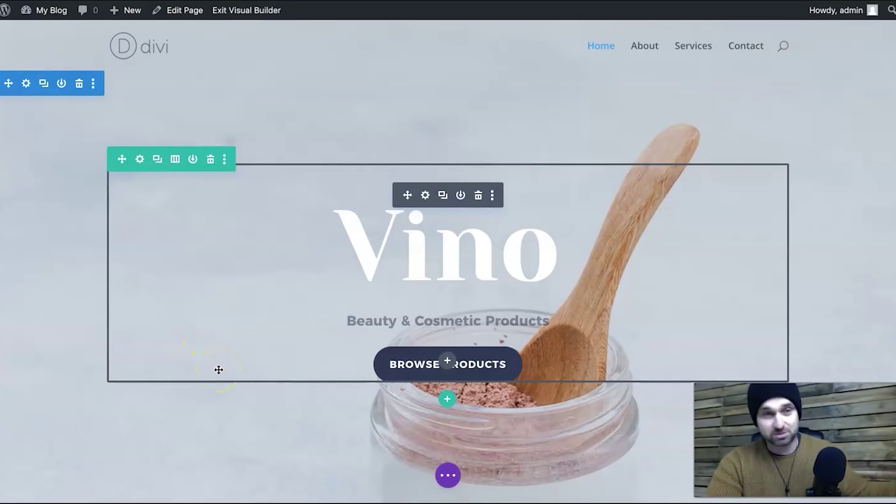
{"action": "left_click", "coordinate": [448, 474]}
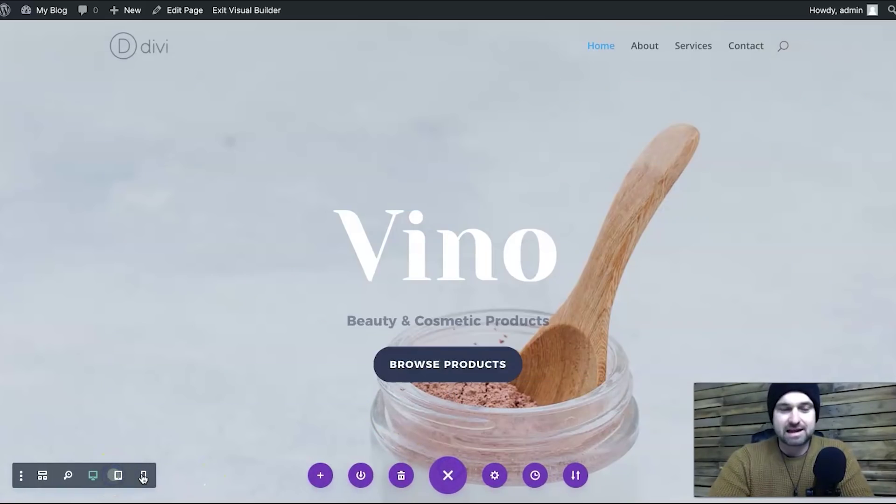
{"action": "left_click", "coordinate": [143, 475]}
{"action": "left_click", "coordinate": [93, 475]}
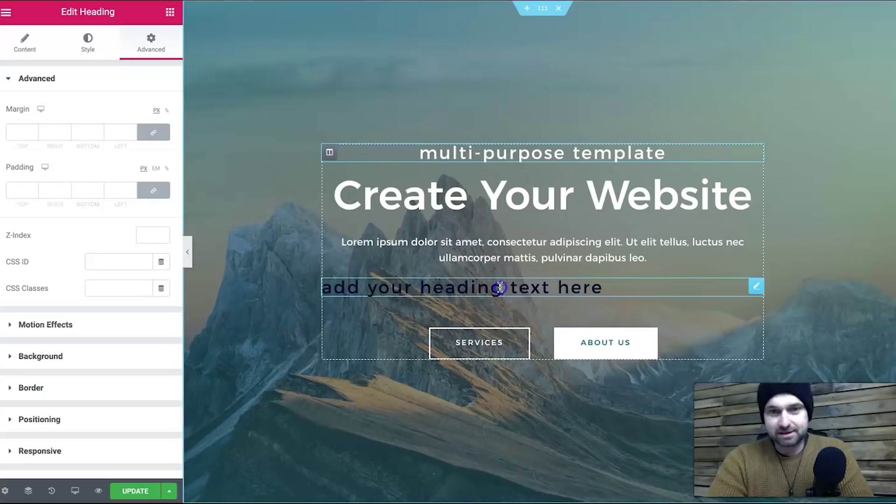
Switch to the Elementor editor, go from the new heading's settings to the widget list and examine the Basic and Pro widgets.
{"action": "left_click", "coordinate": [499, 287]}
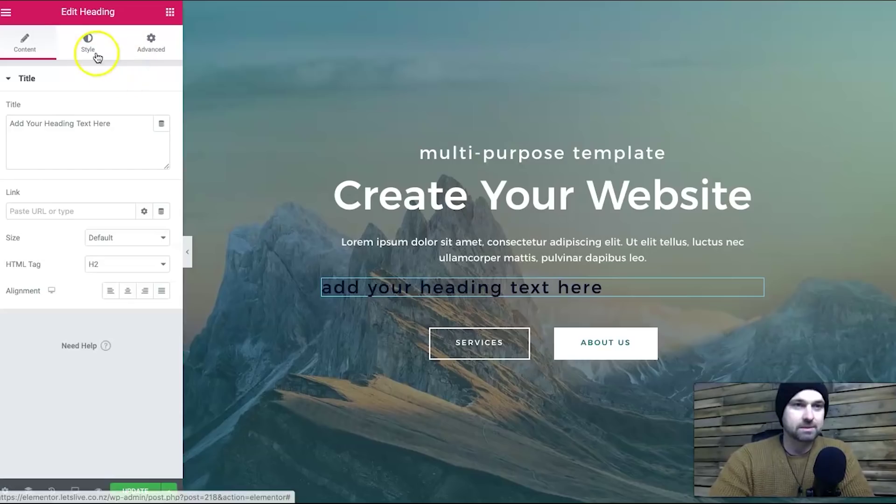
{"action": "left_click", "coordinate": [8, 13]}
{"action": "left_click", "coordinate": [167, 17]}
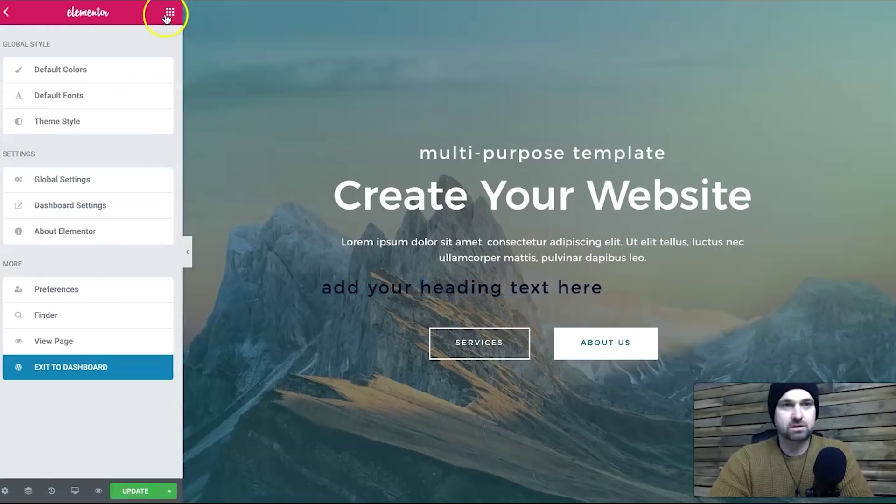
{"action": "left_click", "coordinate": [172, 15]}
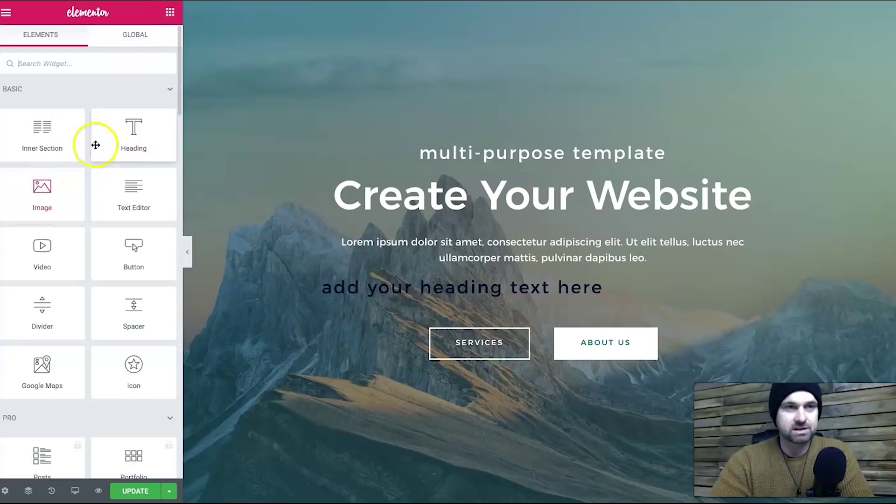
{"action": "scroll", "coordinate": [112, 142], "scroll_direction": "down", "scroll_amount": 1}
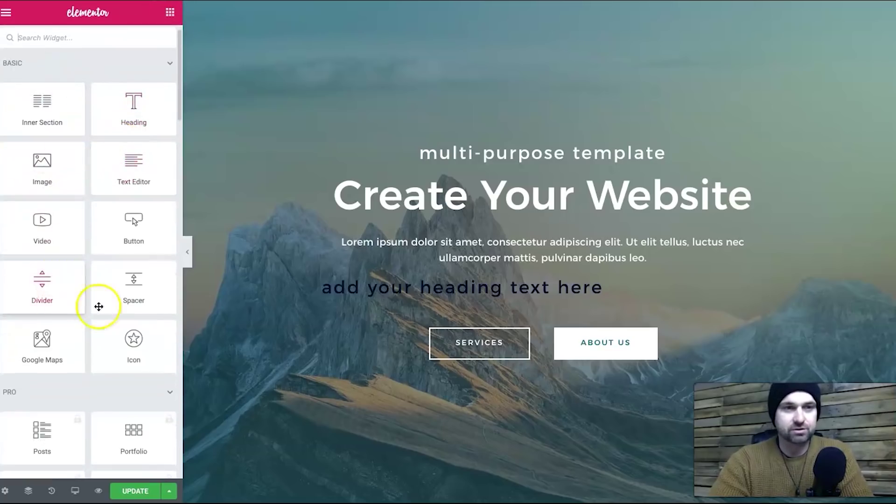
{"action": "scroll", "coordinate": [59, 240], "scroll_direction": "down", "scroll_amount": 6}
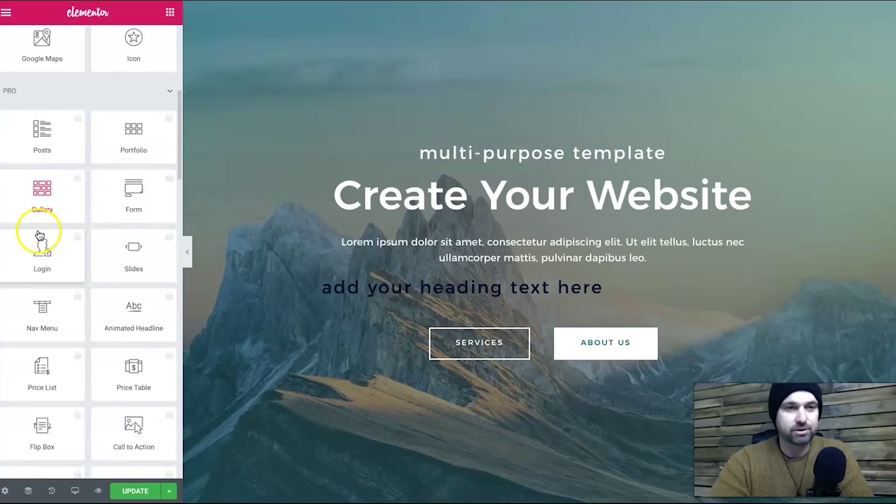
{"action": "scroll", "coordinate": [70, 220], "scroll_direction": "down", "scroll_amount": 1}
{"action": "scroll", "coordinate": [67, 266], "scroll_direction": "down", "scroll_amount": 2}
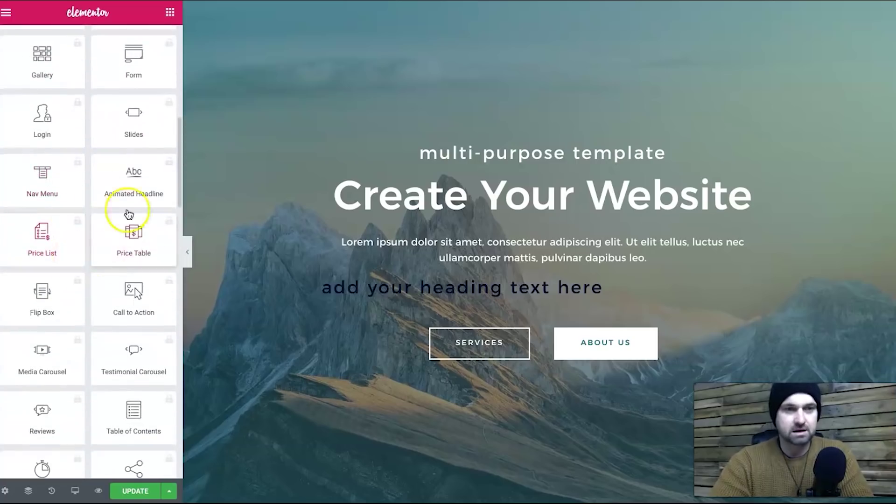
{"action": "scroll", "coordinate": [89, 327], "scroll_direction": "down", "scroll_amount": 4}
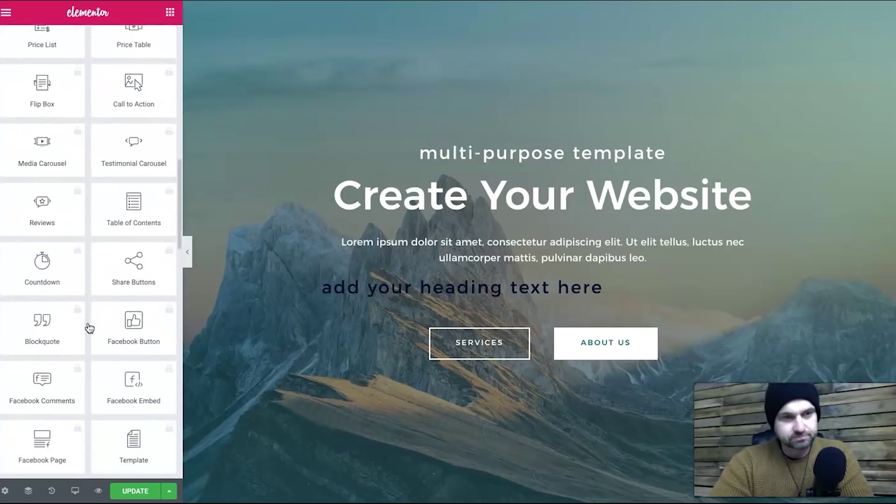
{"action": "scroll", "coordinate": [89, 328], "scroll_direction": "down", "scroll_amount": 4}
{"action": "scroll", "coordinate": [89, 328], "scroll_direction": "up", "scroll_amount": 15}
{"action": "left_click_drag", "start_coordinate": [104, 244], "coordinate": [104, 244]}
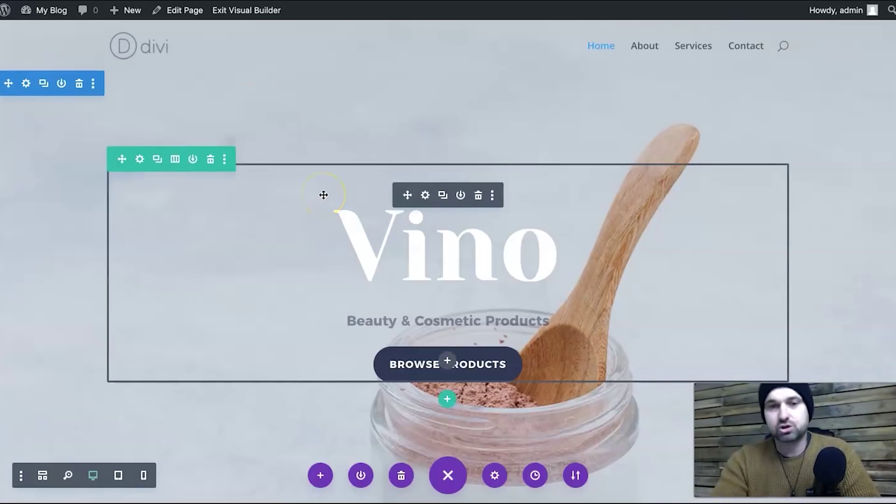
Switch to the Divi builder, examine all modules that can be inserted into the hero section and close the list without adding one.
{"action": "left_click", "coordinate": [447, 361]}
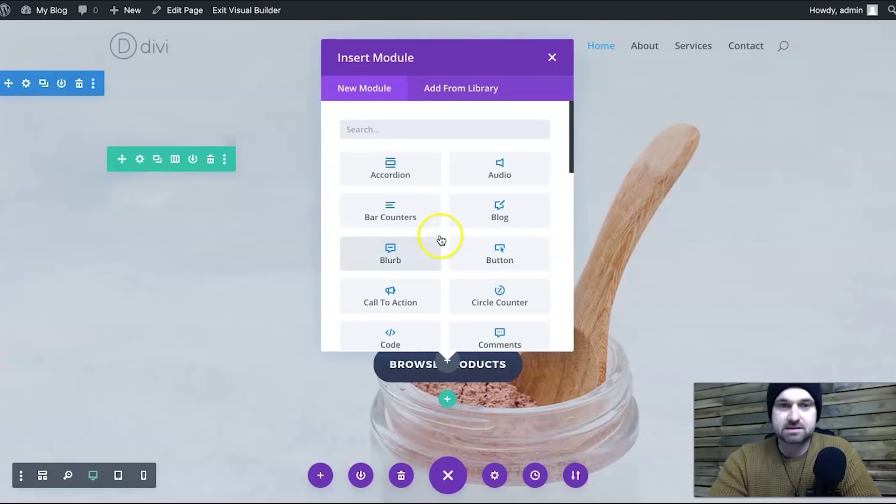
{"action": "scroll", "coordinate": [449, 232], "scroll_direction": "down", "scroll_amount": 3}
{"action": "scroll", "coordinate": [452, 233], "scroll_direction": "down", "scroll_amount": 8}
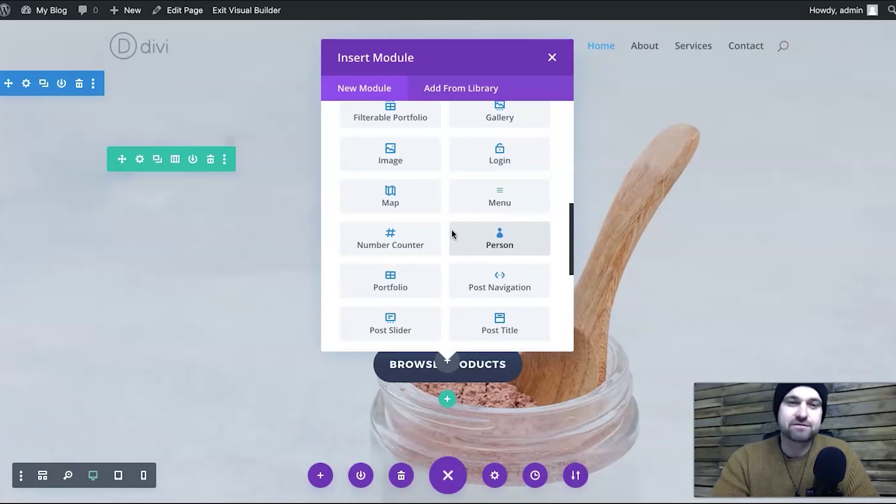
{"action": "scroll", "coordinate": [452, 234], "scroll_direction": "down", "scroll_amount": 10}
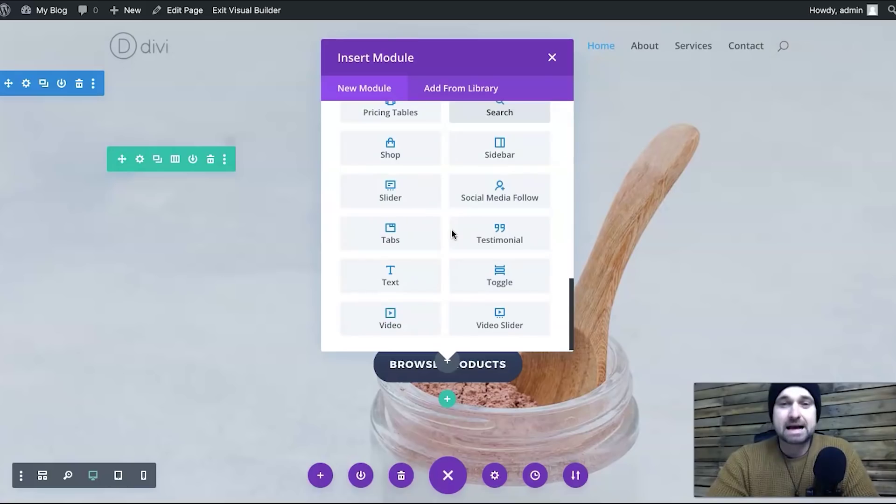
{"action": "left_click", "coordinate": [550, 58]}
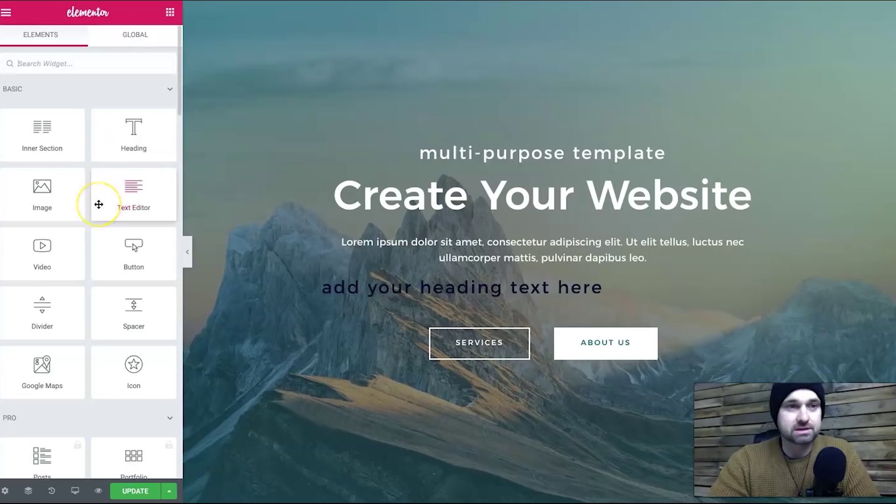
Switch back to Elementor and examine its full widget selection, from the Pro and General widgets to the Header, Footer & Blocks group.
{"action": "scroll", "coordinate": [99, 203], "scroll_direction": "down", "scroll_amount": 12}
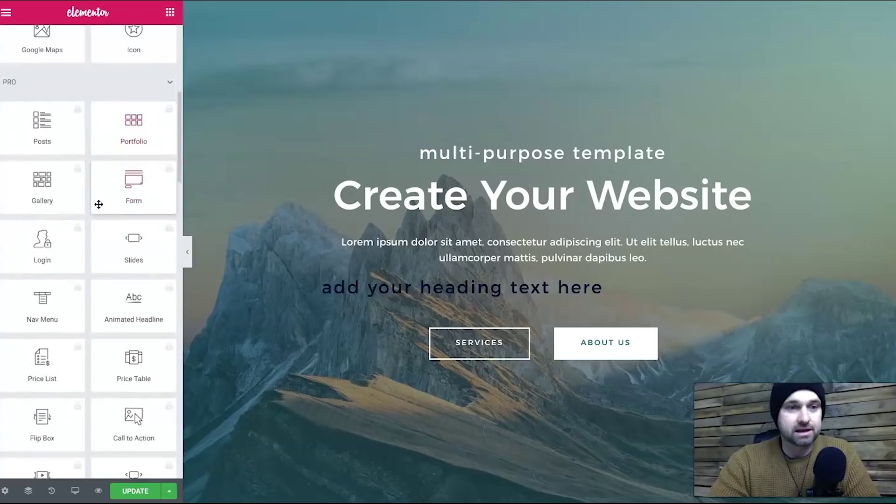
{"action": "scroll", "coordinate": [113, 335], "scroll_direction": "down", "scroll_amount": 3}
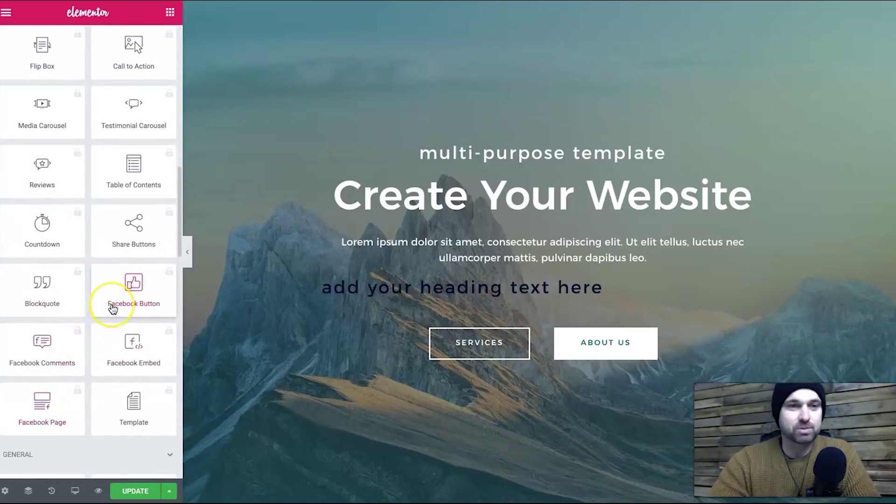
{"action": "scroll", "coordinate": [111, 304], "scroll_direction": "up", "scroll_amount": 3}
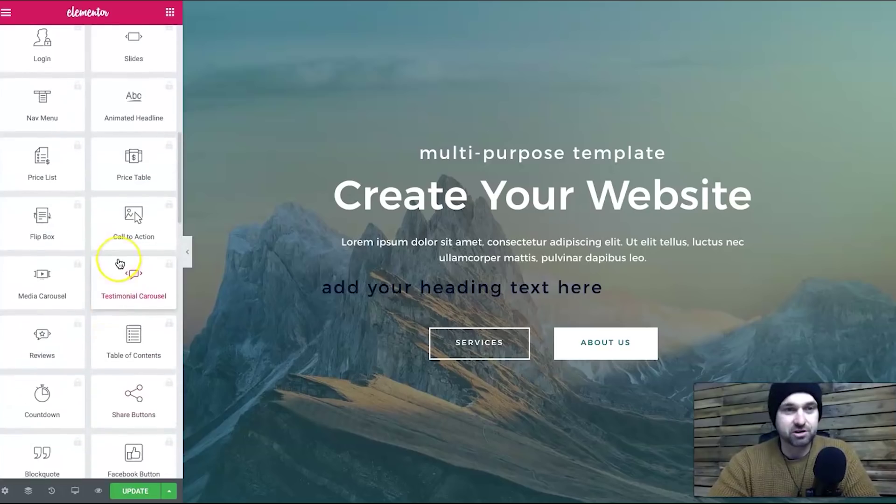
{"action": "scroll", "coordinate": [112, 261], "scroll_direction": "up", "scroll_amount": 4}
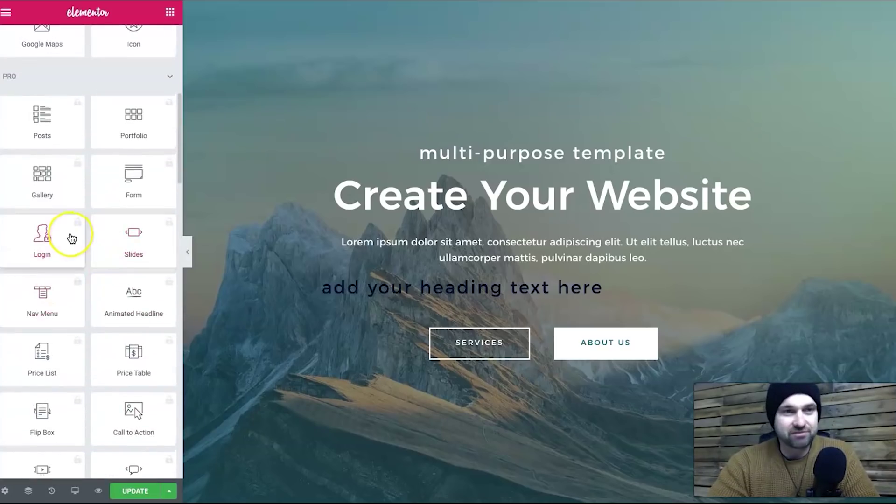
{"action": "scroll", "coordinate": [68, 274], "scroll_direction": "down", "scroll_amount": 6}
{"action": "scroll", "coordinate": [71, 239], "scroll_direction": "down", "scroll_amount": 12}
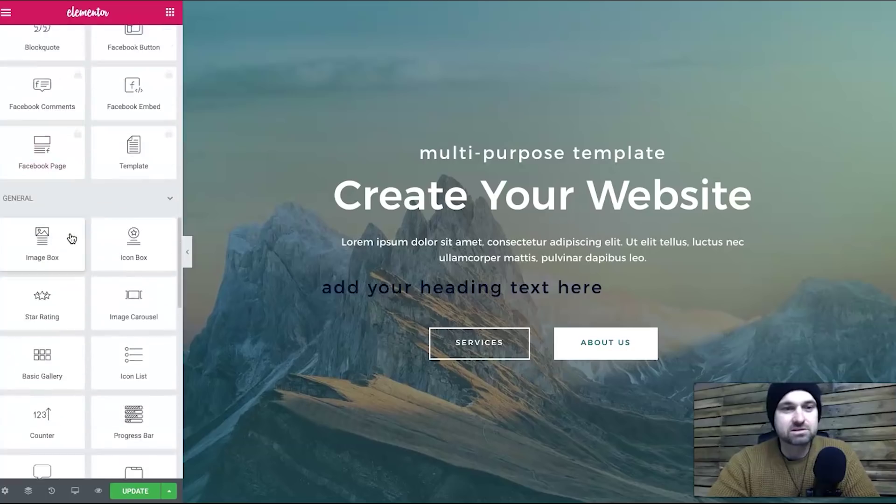
{"action": "scroll", "coordinate": [72, 239], "scroll_direction": "down", "scroll_amount": 5}
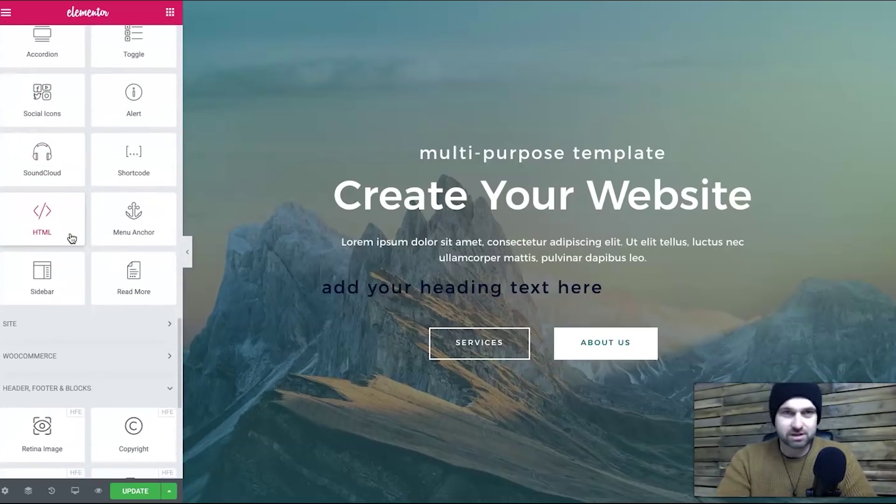
{"action": "scroll", "coordinate": [71, 239], "scroll_direction": "up", "scroll_amount": 20}
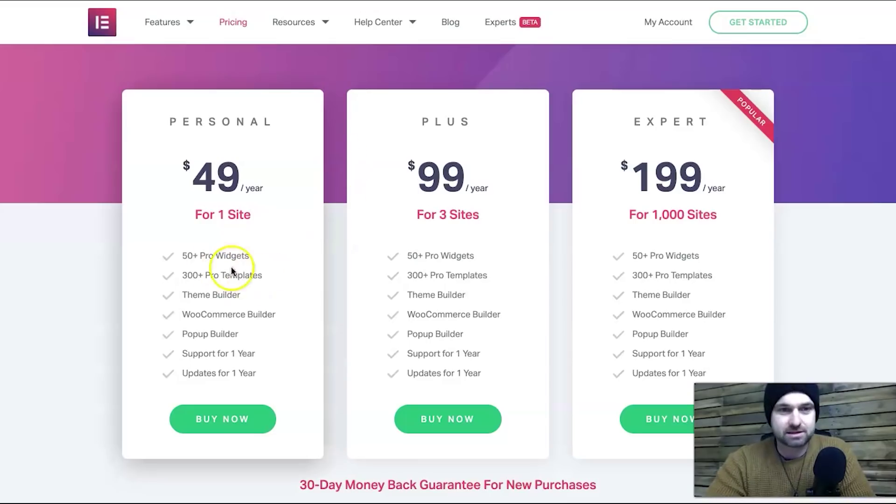
Compare the Personal plan's template offer on Elementor's pricing page with the premade layout packs in Divi's layout library.
{"action": "left_click_drag", "start_coordinate": [252, 275], "coordinate": [223, 271]}
{"action": "left_click", "coordinate": [200, 271]}
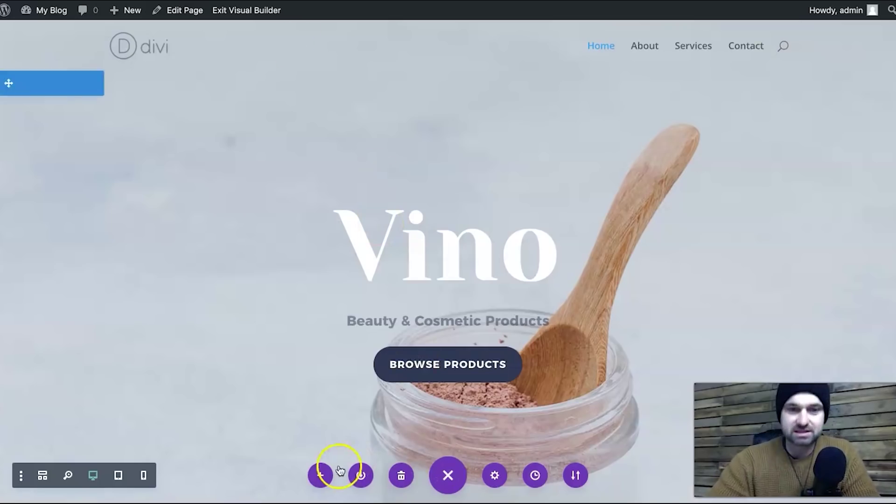
{"action": "left_click", "coordinate": [317, 477]}
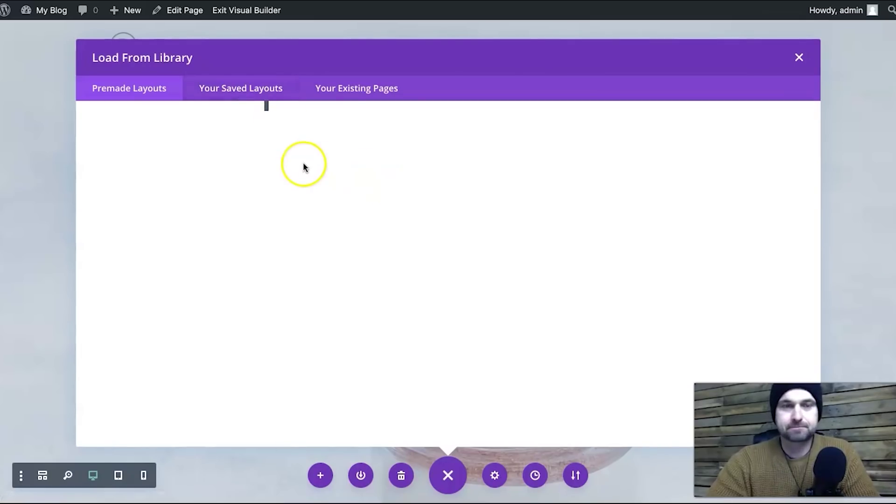
{"action": "scroll", "coordinate": [448, 242], "scroll_direction": "down", "scroll_amount": 1}
{"action": "scroll", "coordinate": [420, 186], "scroll_direction": "up", "scroll_amount": 1}
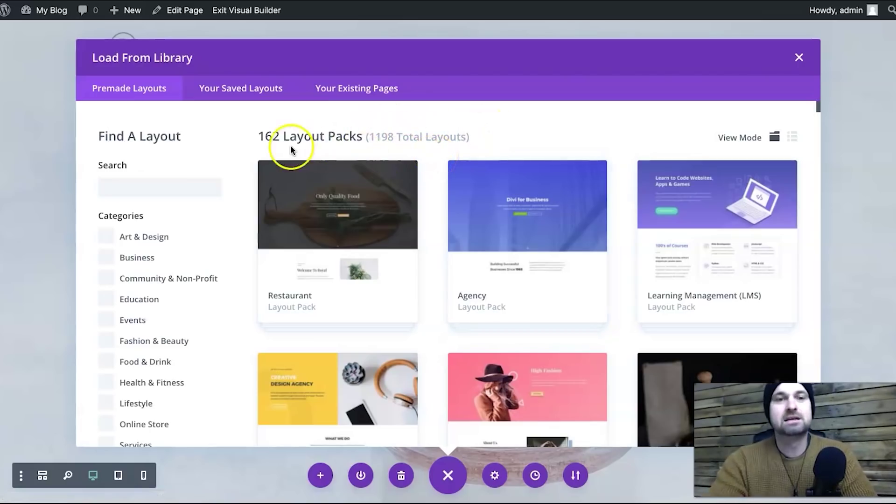
{"action": "left_click_drag", "start_coordinate": [257, 137], "coordinate": [369, 139]}
{"action": "left_click", "coordinate": [439, 125]}
{"action": "scroll", "coordinate": [469, 200], "scroll_direction": "down", "scroll_amount": 7}
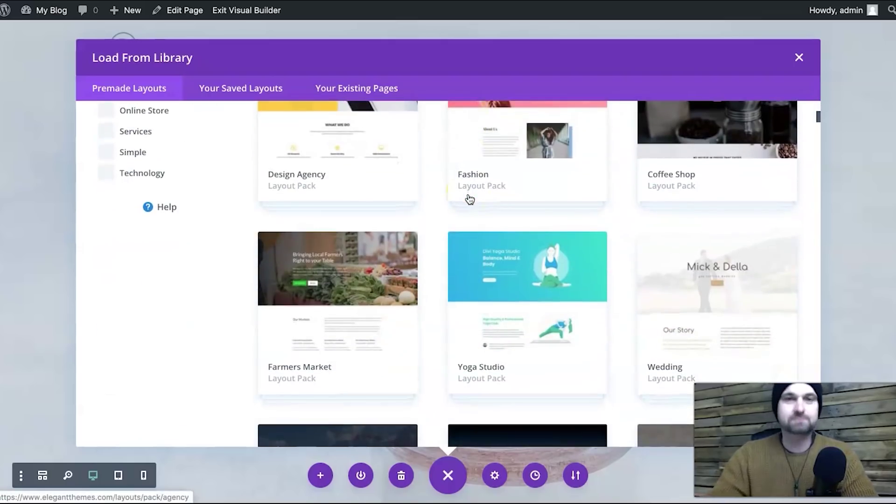
{"action": "scroll", "coordinate": [470, 200], "scroll_direction": "down", "scroll_amount": 5}
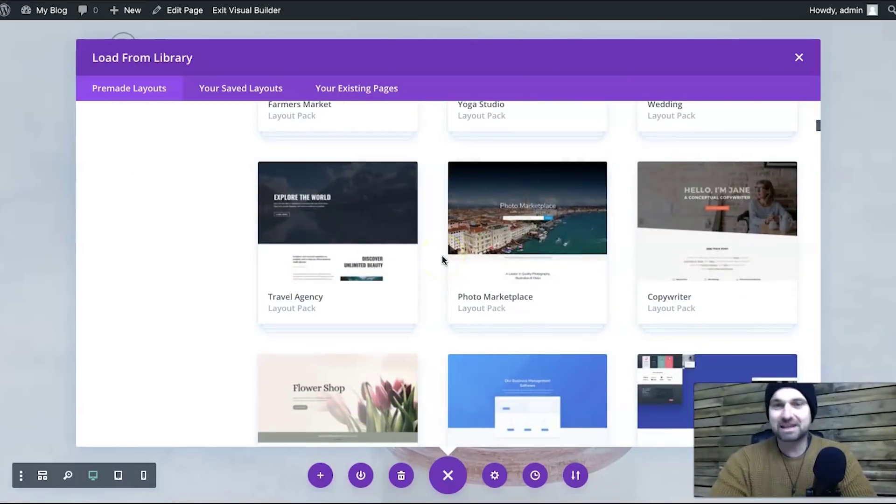
{"action": "scroll", "coordinate": [441, 255], "scroll_direction": "down", "scroll_amount": 1}
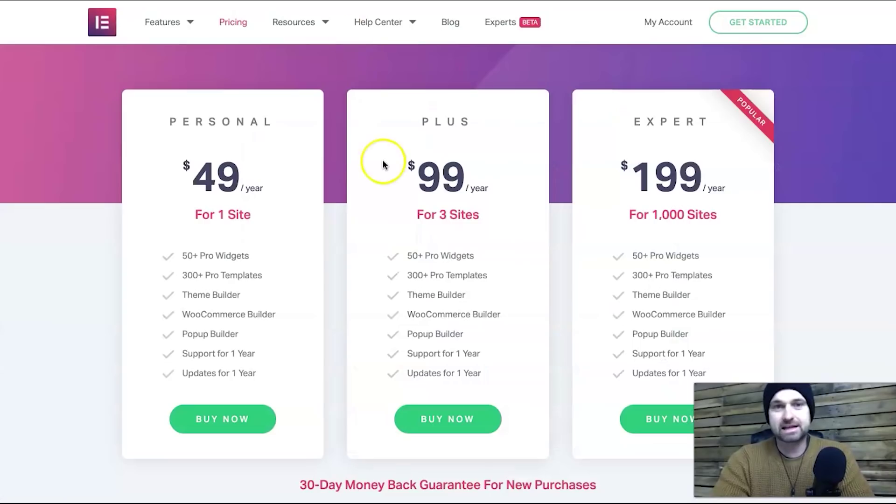
Return to Elementor's pricing page and examine its feature categories, plans and Free vs. Pro comparison.
{"action": "scroll", "coordinate": [383, 159], "scroll_direction": "up", "scroll_amount": 4}
{"action": "mouse_move", "coordinate": [184, 32]}
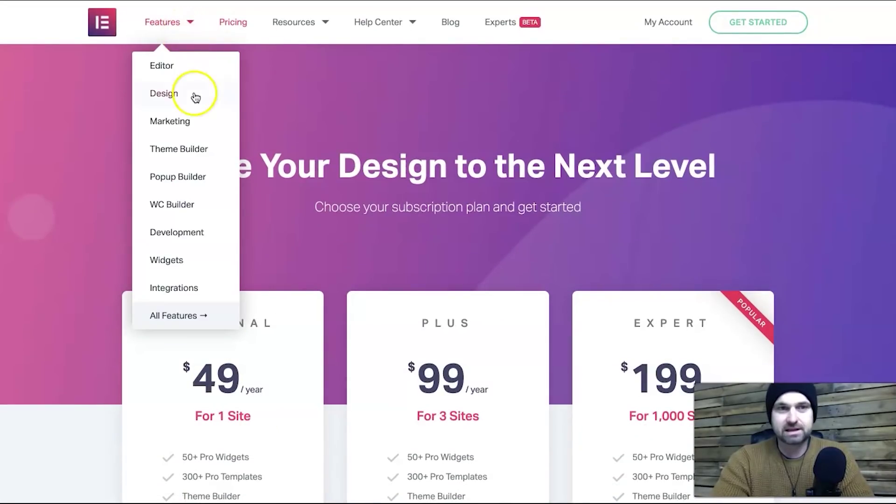
{"action": "scroll", "coordinate": [321, 287], "scroll_direction": "down", "scroll_amount": 7}
{"action": "scroll", "coordinate": [326, 368], "scroll_direction": "down", "scroll_amount": 9}
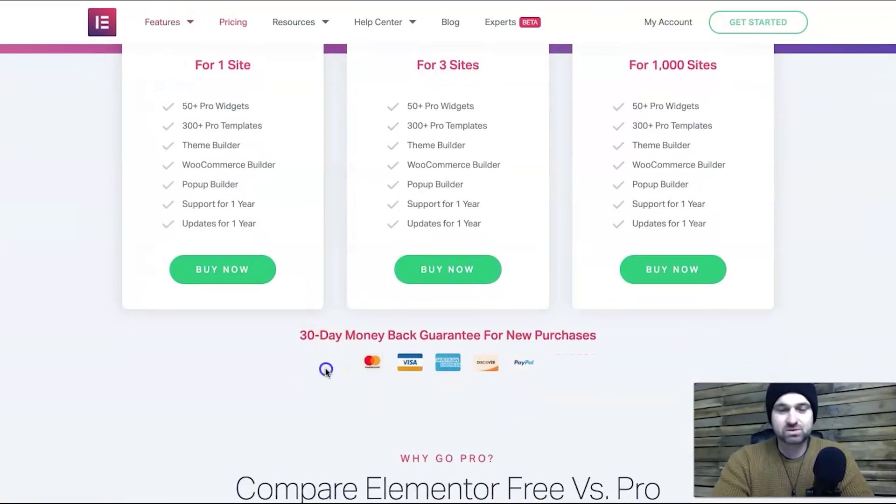
{"action": "scroll", "coordinate": [324, 368], "scroll_direction": "down", "scroll_amount": 14}
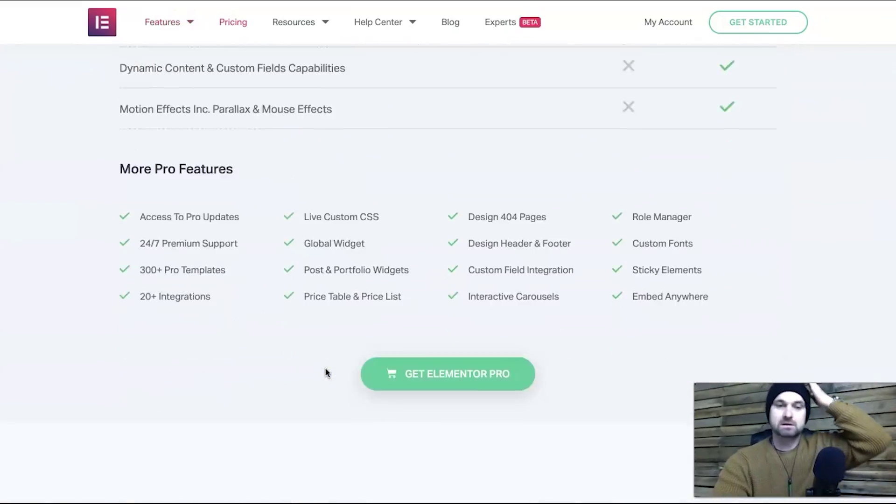
{"action": "scroll", "coordinate": [325, 372], "scroll_direction": "up", "scroll_amount": 15}
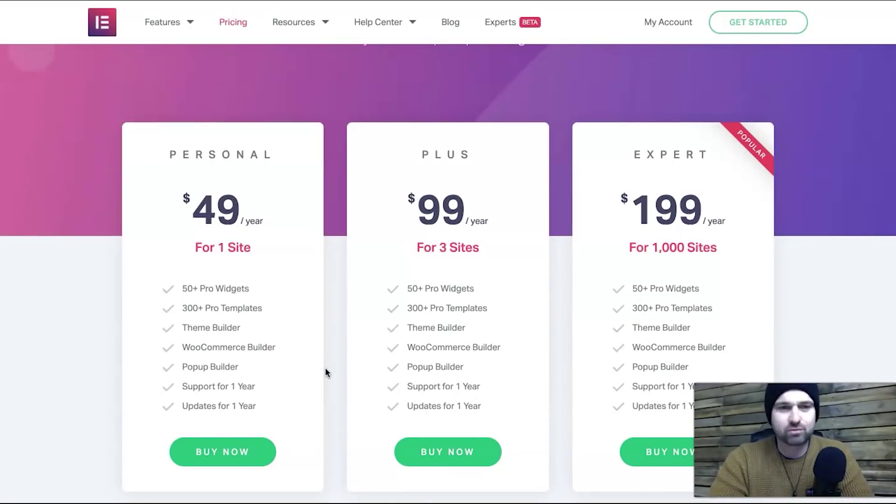
Open the Template Library page on the Elementor website.
{"action": "scroll", "coordinate": [325, 372], "scroll_direction": "down", "scroll_amount": 1}
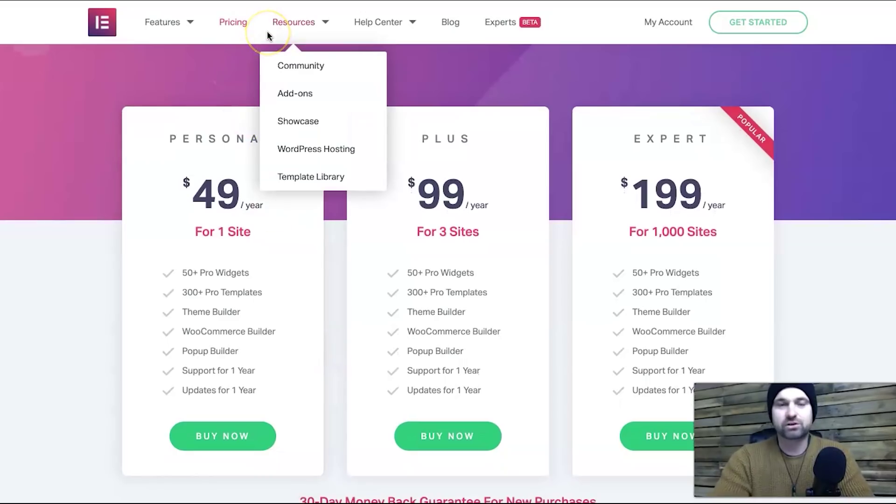
{"action": "mouse_move", "coordinate": [294, 23]}
{"action": "left_click", "coordinate": [316, 181]}
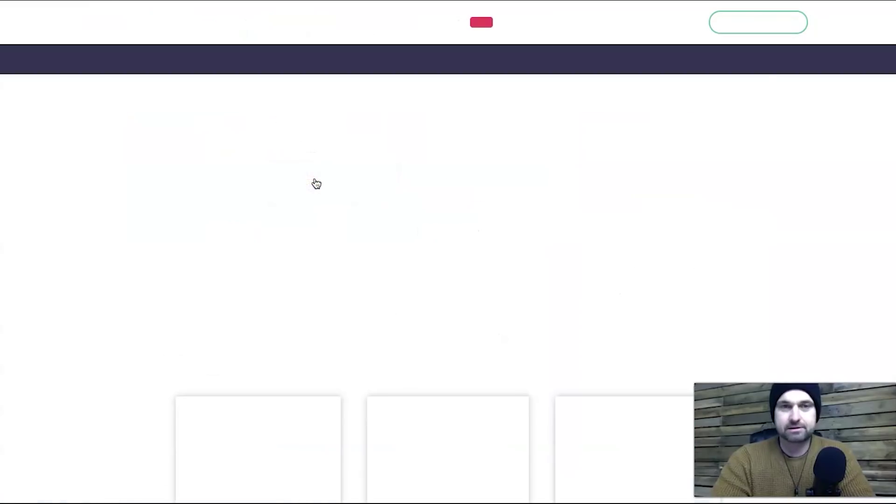
{"action": "left_click", "coordinate": [351, 283]}
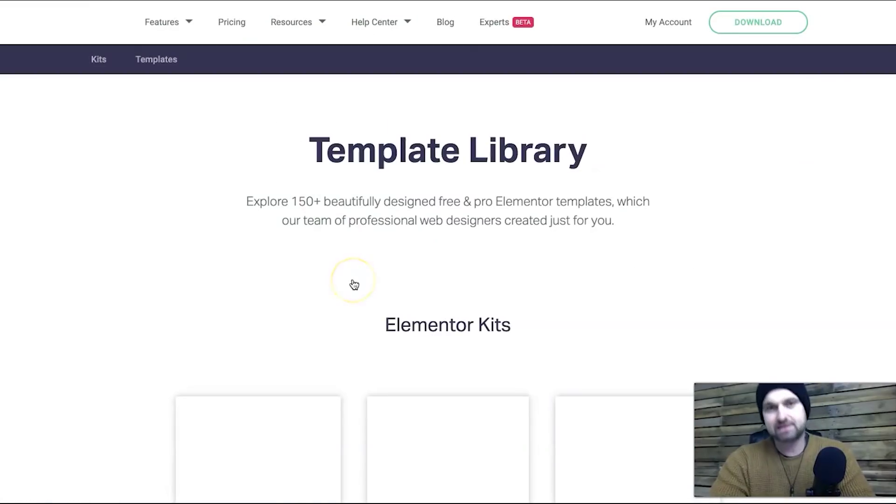
Look through the Elementor Kits in the Template Library, such as Magazine & Blog, Travel & Tours and Law Firm.
{"action": "scroll", "coordinate": [354, 284], "scroll_direction": "down", "scroll_amount": 1}
{"action": "scroll", "coordinate": [352, 284], "scroll_direction": "down", "scroll_amount": 10}
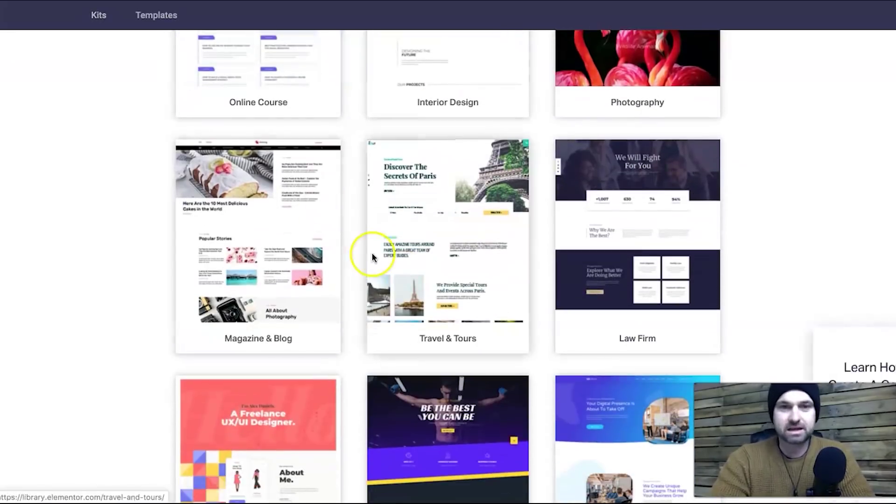
{"action": "scroll", "coordinate": [372, 253], "scroll_direction": "down", "scroll_amount": 3}
{"action": "scroll", "coordinate": [351, 354], "scroll_direction": "down", "scroll_amount": 3}
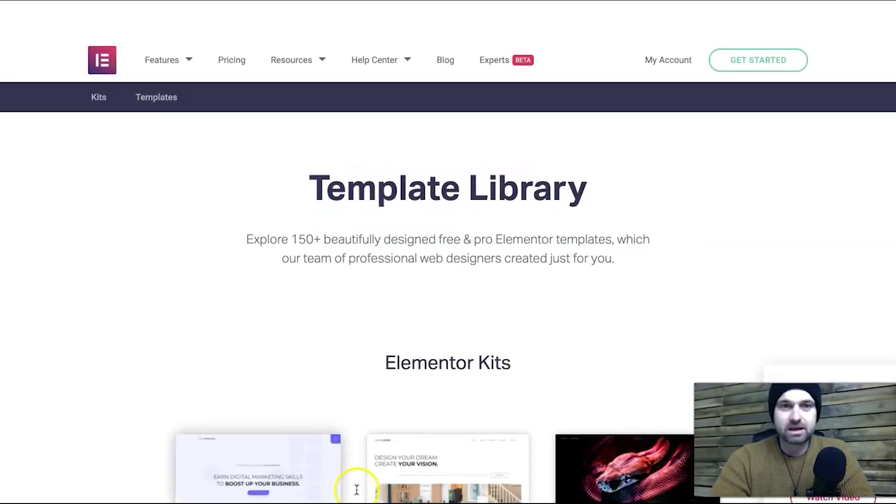
{"action": "scroll", "coordinate": [356, 485], "scroll_direction": "down", "scroll_amount": 1}
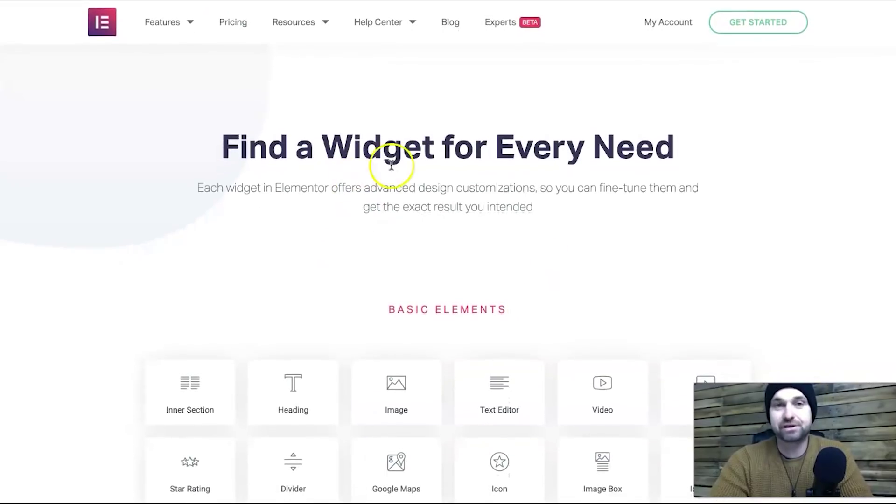
Open Elementor's pricing page and examine the Pro widgets offered in the Personal plan.
{"action": "left_click", "coordinate": [232, 23]}
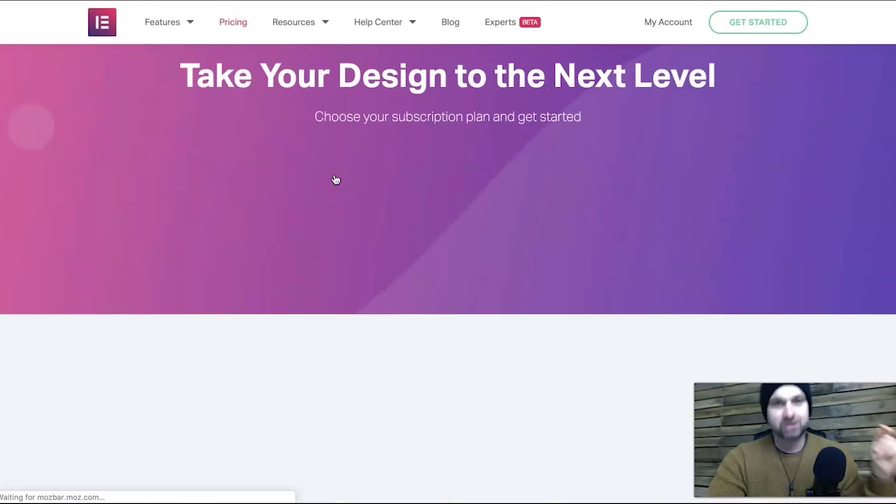
{"action": "scroll", "coordinate": [336, 177], "scroll_direction": "down", "scroll_amount": 5}
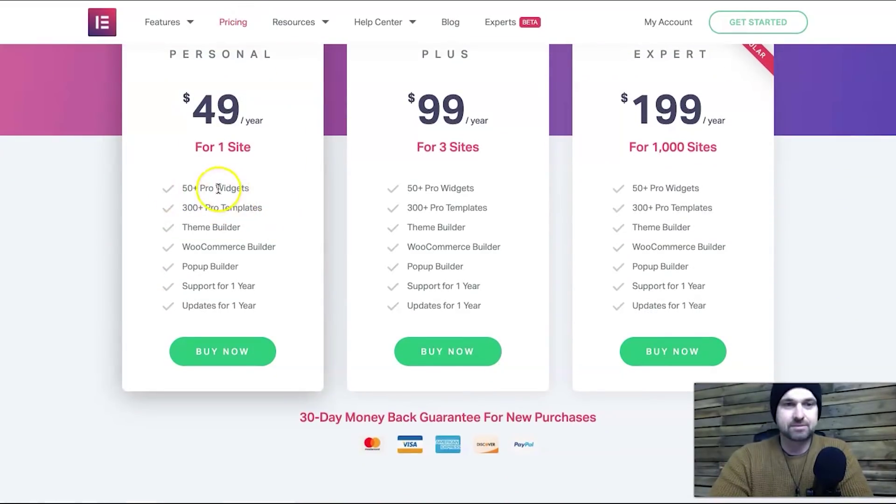
{"action": "scroll", "coordinate": [209, 219], "scroll_direction": "up", "scroll_amount": 1}
{"action": "left_click_drag", "start_coordinate": [182, 229], "coordinate": [256, 228]}
{"action": "left_click", "coordinate": [256, 228]}
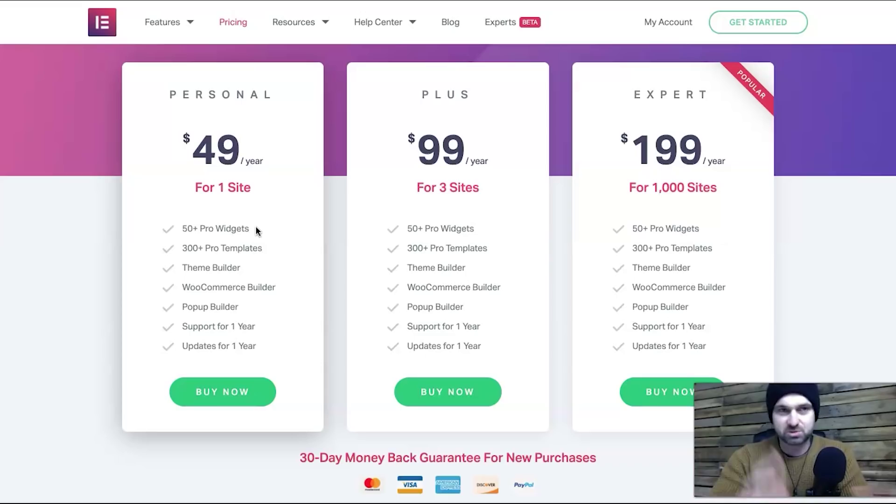
{"action": "left_click", "coordinate": [410, 78]}
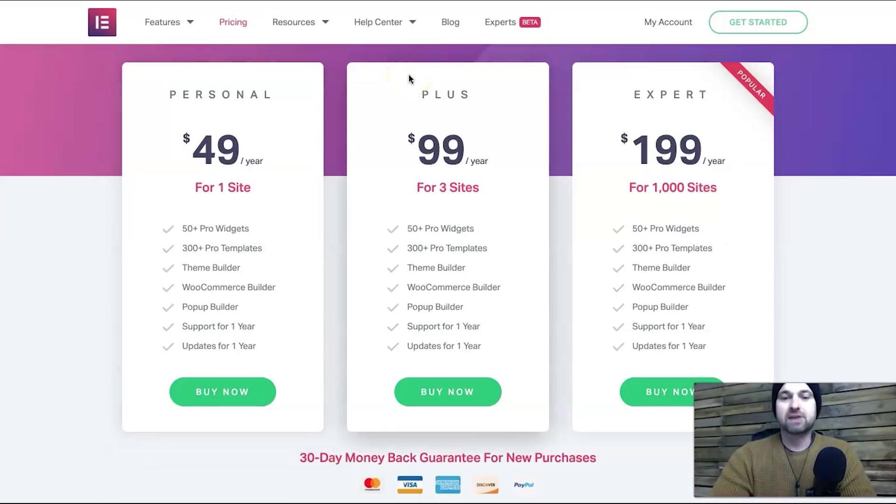
{"action": "left_click", "coordinate": [427, 102]}
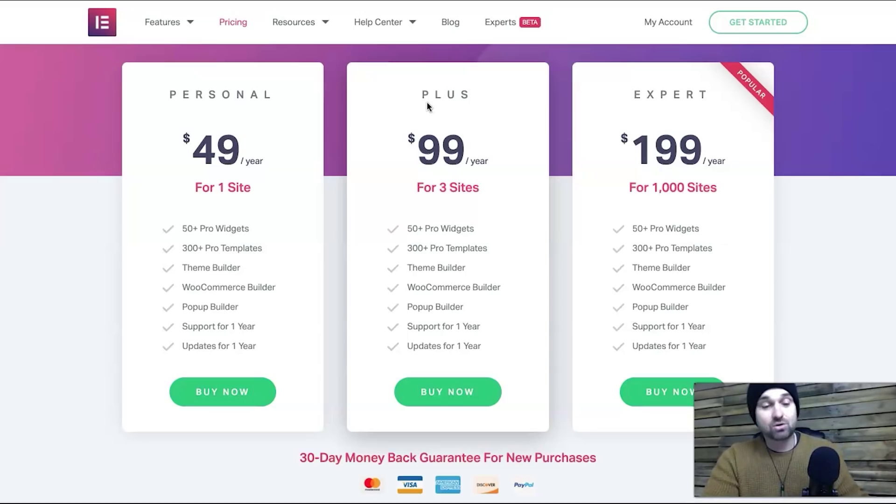
{"action": "left_click", "coordinate": [393, 58]}
{"action": "left_click", "coordinate": [317, 51]}
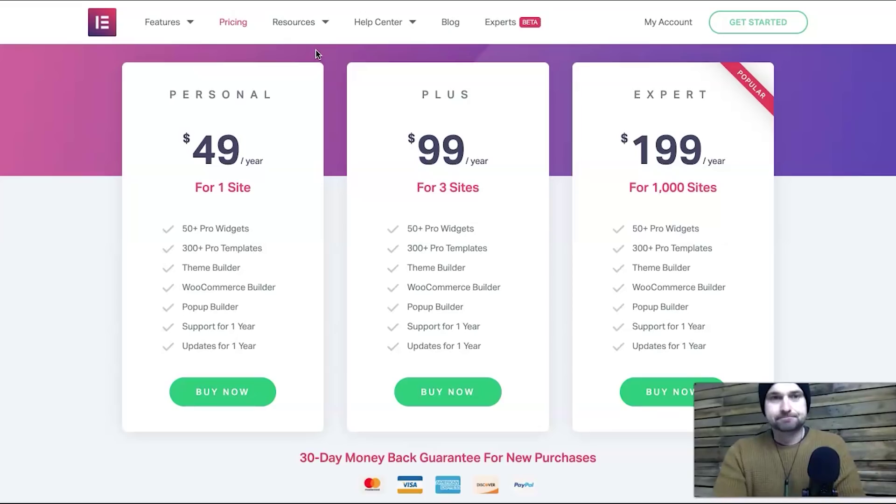
Add a Heading widget above the "multi-purpose template" line in the Elementor editor and open its style settings.
{"action": "scroll", "coordinate": [314, 54], "scroll_direction": "up", "scroll_amount": 5}
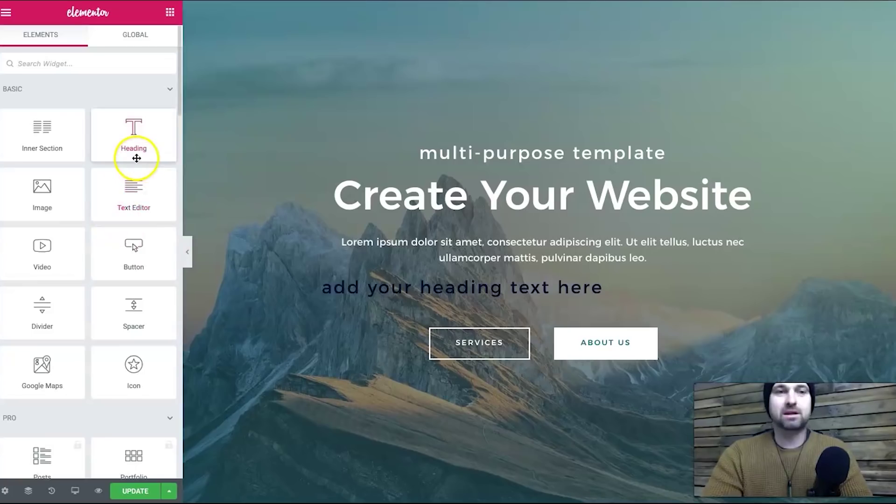
{"action": "left_click_drag", "start_coordinate": [136, 158], "coordinate": [443, 137]}
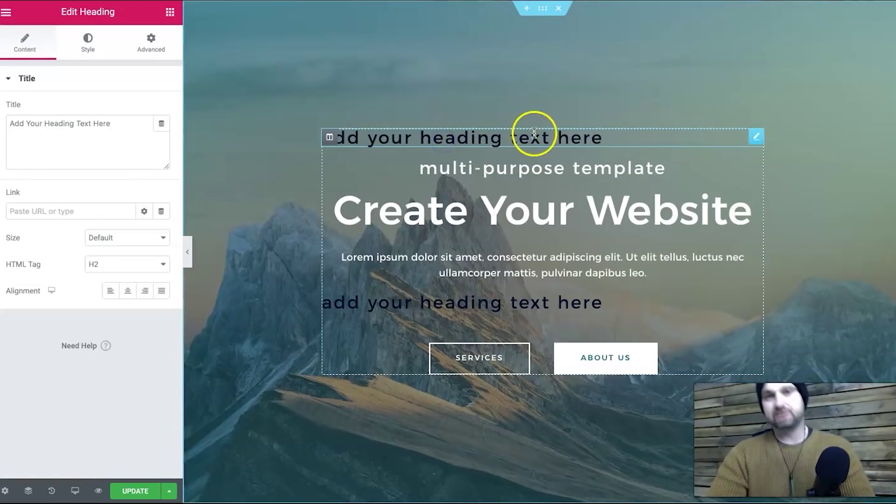
{"action": "left_click", "coordinate": [88, 40]}
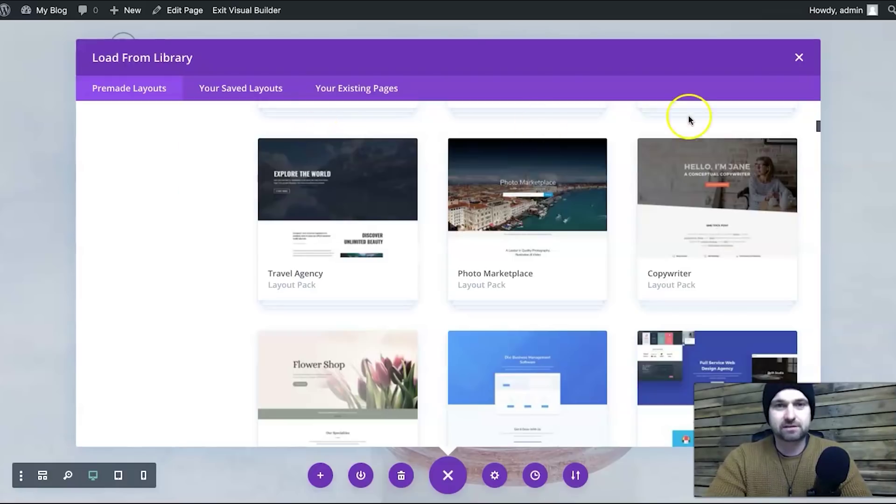
Close Divi's layout library and adjust the spacing above the Vino heading in the page's hero section.
{"action": "left_click", "coordinate": [799, 56]}
{"action": "left_click_drag", "start_coordinate": [471, 169], "coordinate": [475, 155]}
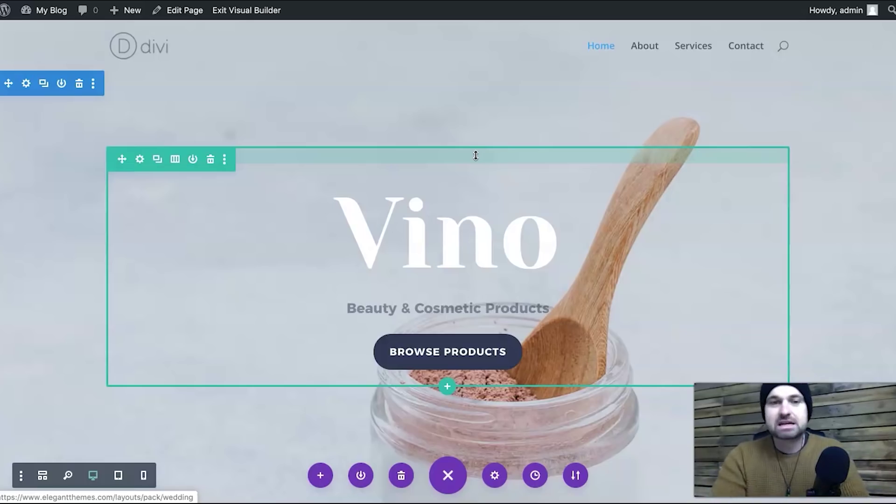
{"action": "scroll", "coordinate": [476, 156], "scroll_direction": "down", "scroll_amount": 1}
{"action": "scroll", "coordinate": [476, 155], "scroll_direction": "up", "scroll_amount": 1}
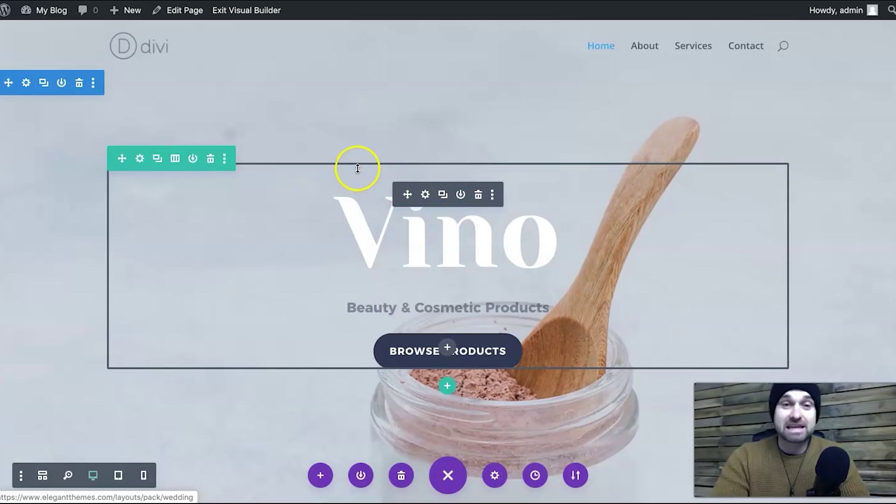
{"action": "left_click_drag", "start_coordinate": [358, 169], "coordinate": [360, 174]}
{"action": "left_click", "coordinate": [118, 475]}
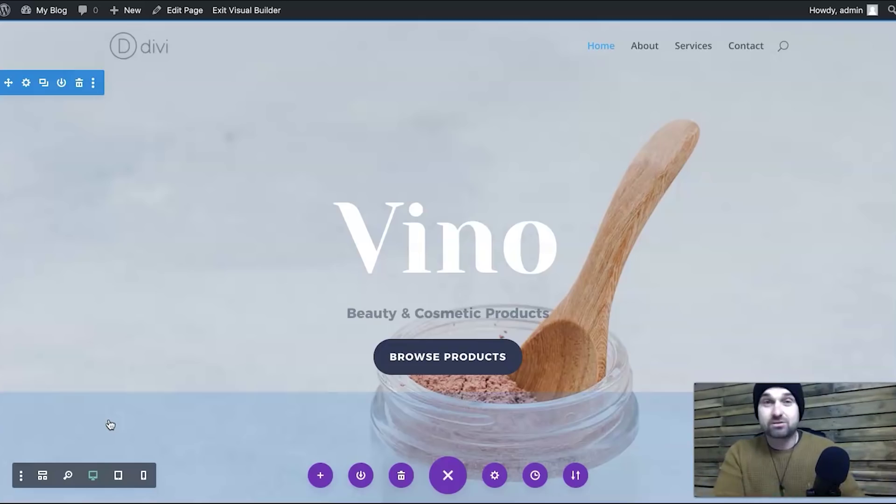
{"action": "left_click", "coordinate": [76, 340]}
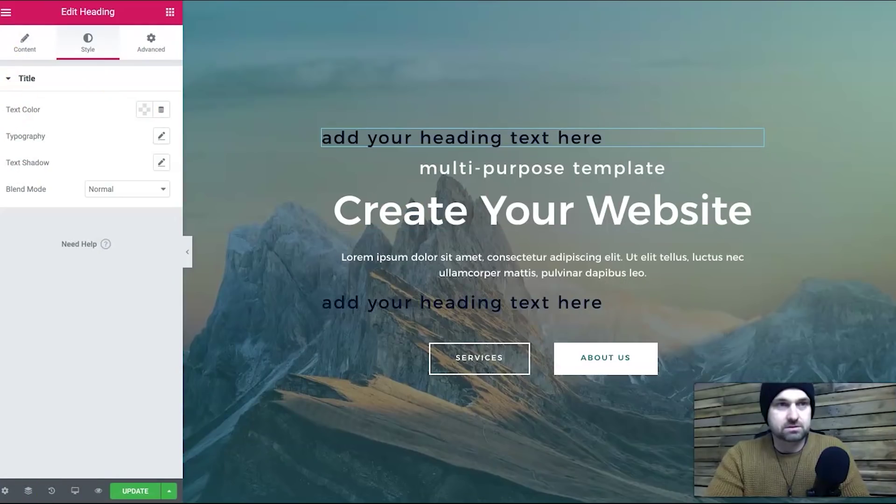
Leave the Elementor editor without saving the changes and view the live home page.
{"action": "right_click", "coordinate": [219, 49]}
{"action": "left_click", "coordinate": [200, 104]}
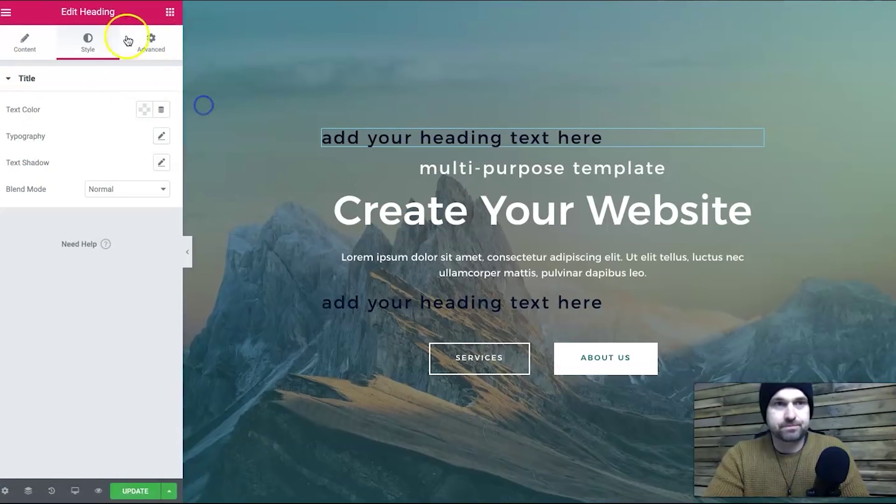
{"action": "left_click", "coordinate": [6, 12]}
{"action": "left_click", "coordinate": [54, 341]}
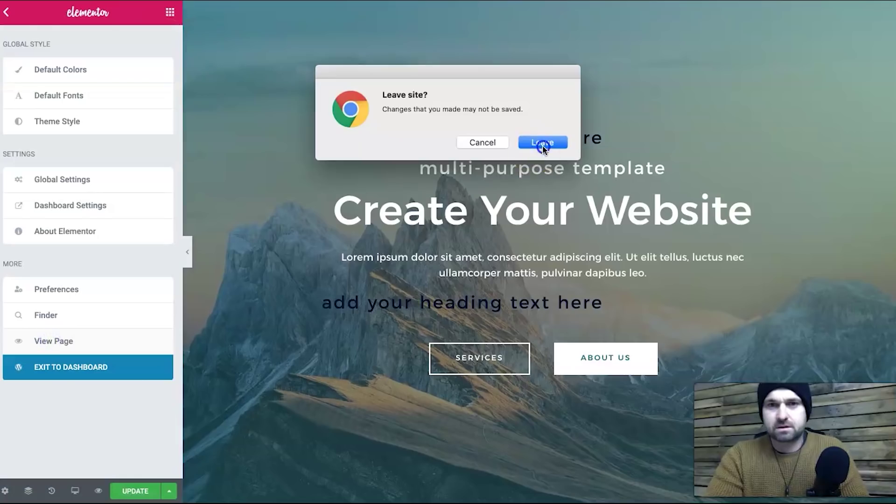
{"action": "left_click", "coordinate": [543, 144]}
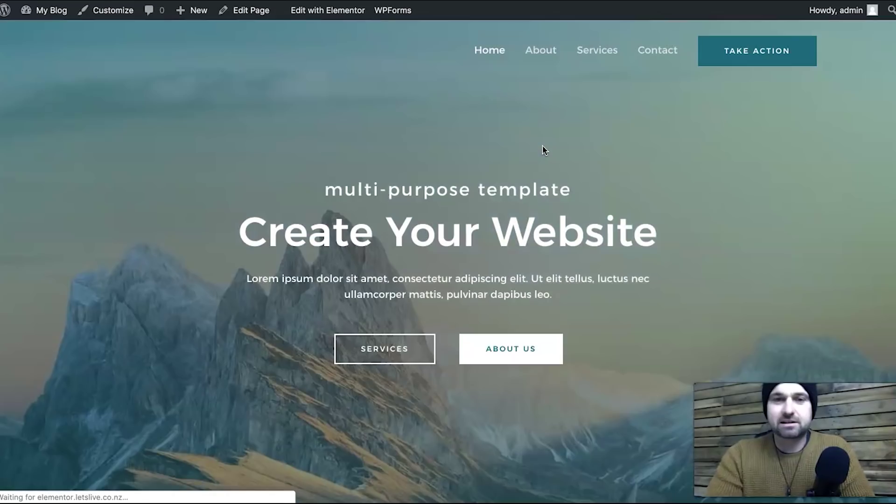
Look through the Elementor site's About and Services pages and return to its Home page.
{"action": "left_click", "coordinate": [537, 49]}
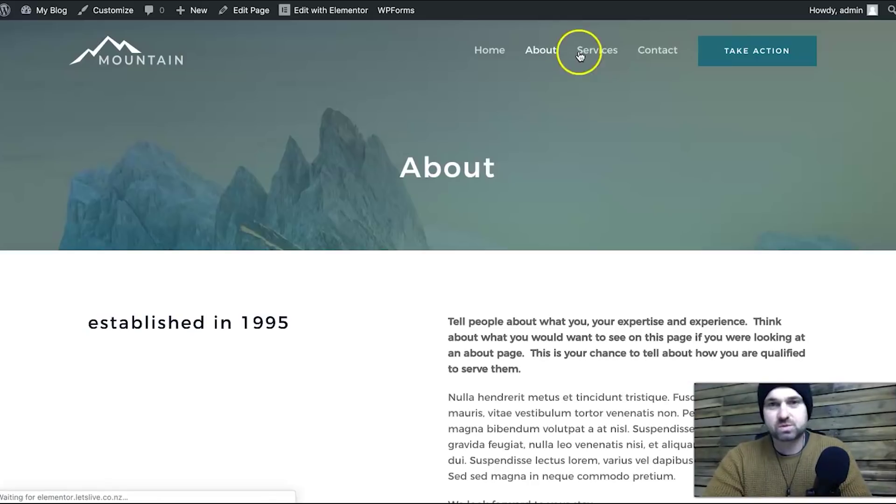
{"action": "left_click", "coordinate": [595, 52]}
{"action": "left_click", "coordinate": [487, 50]}
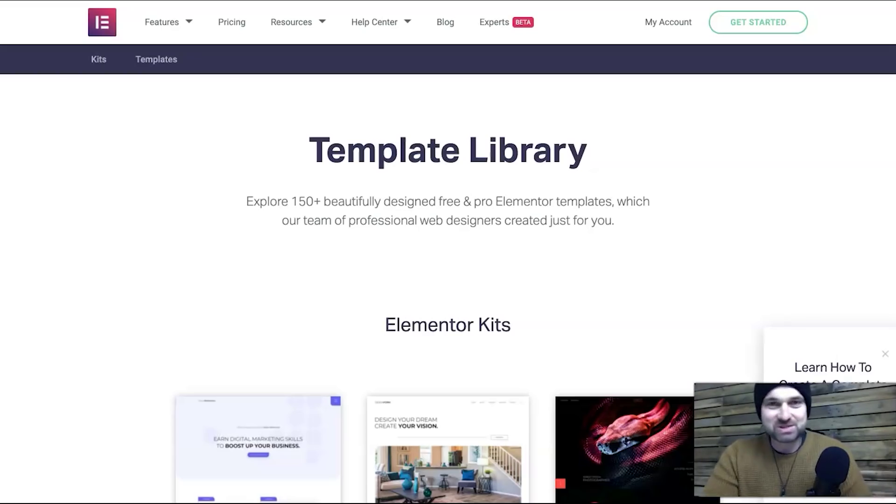
{"action": "left_click", "coordinate": [460, 115]}
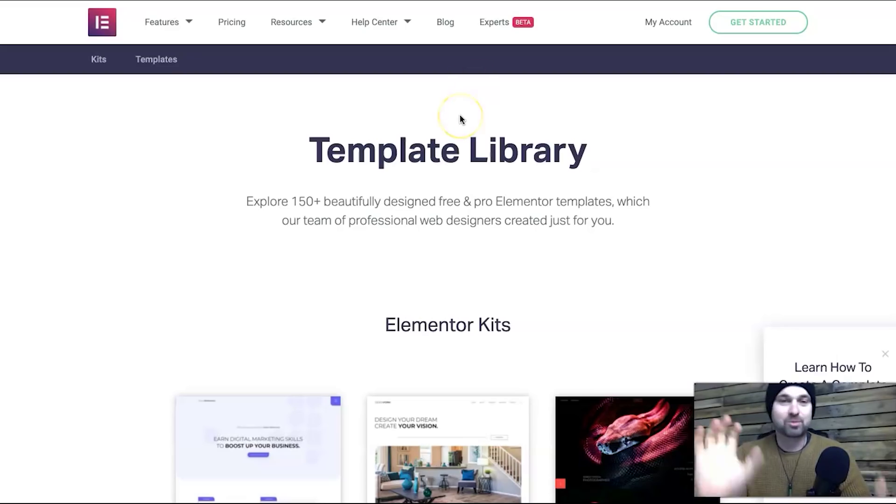